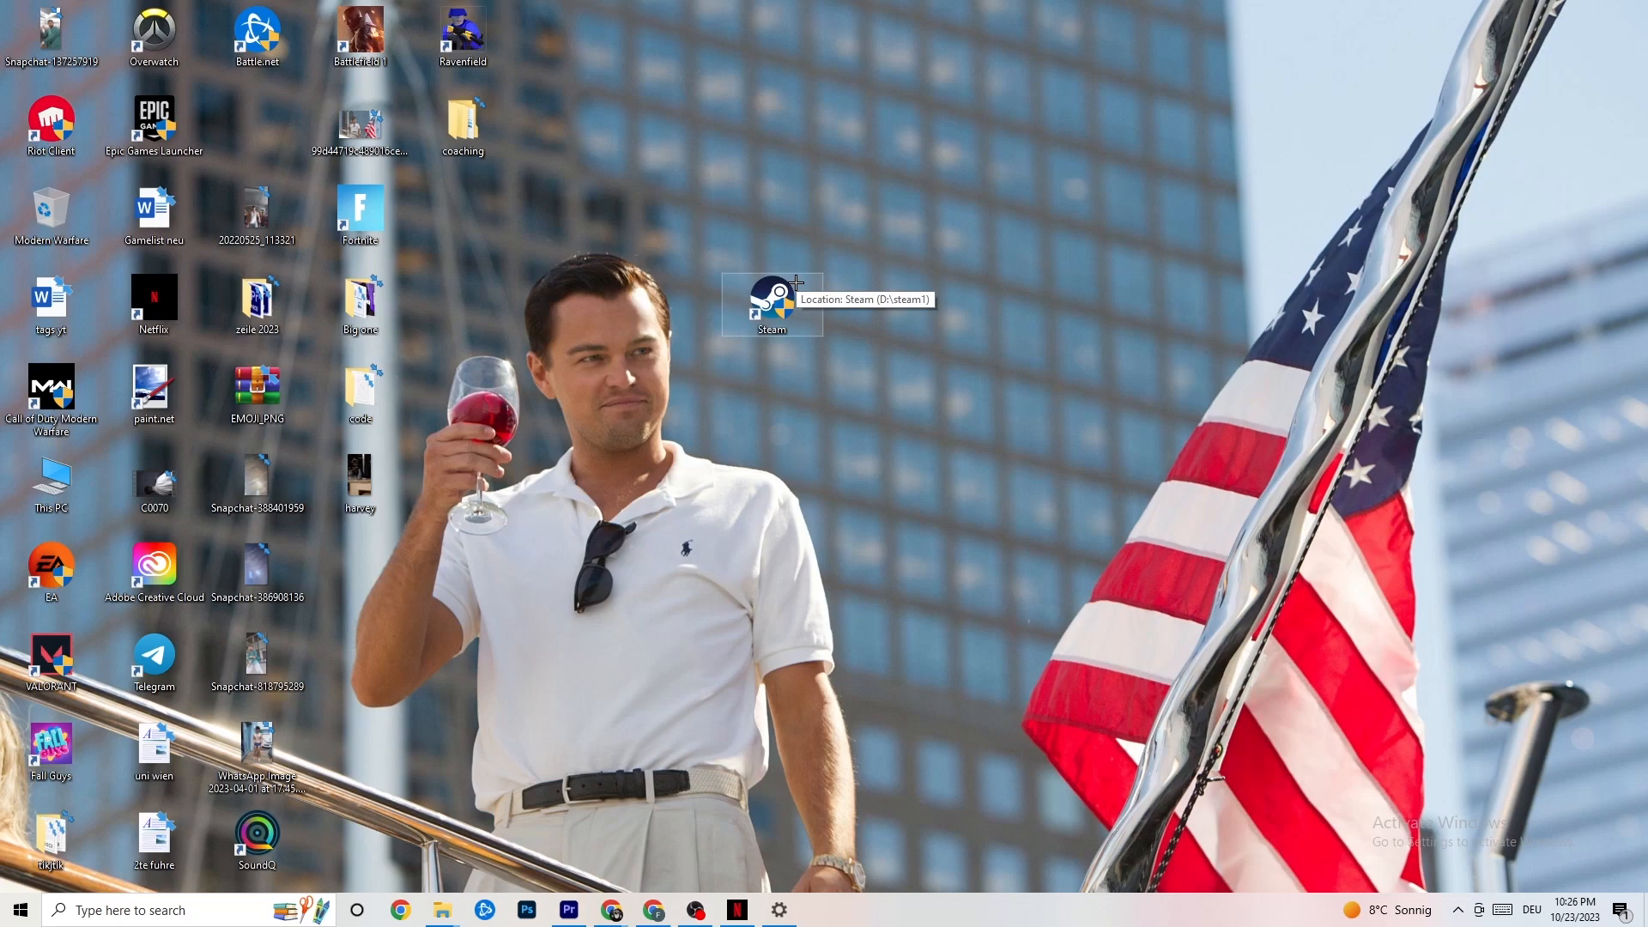
Step: Open the Steam desktop shortcut's properties and inspect its compatibility mode and run-as-administrator settings, then close the dialog
right_click(788, 300)
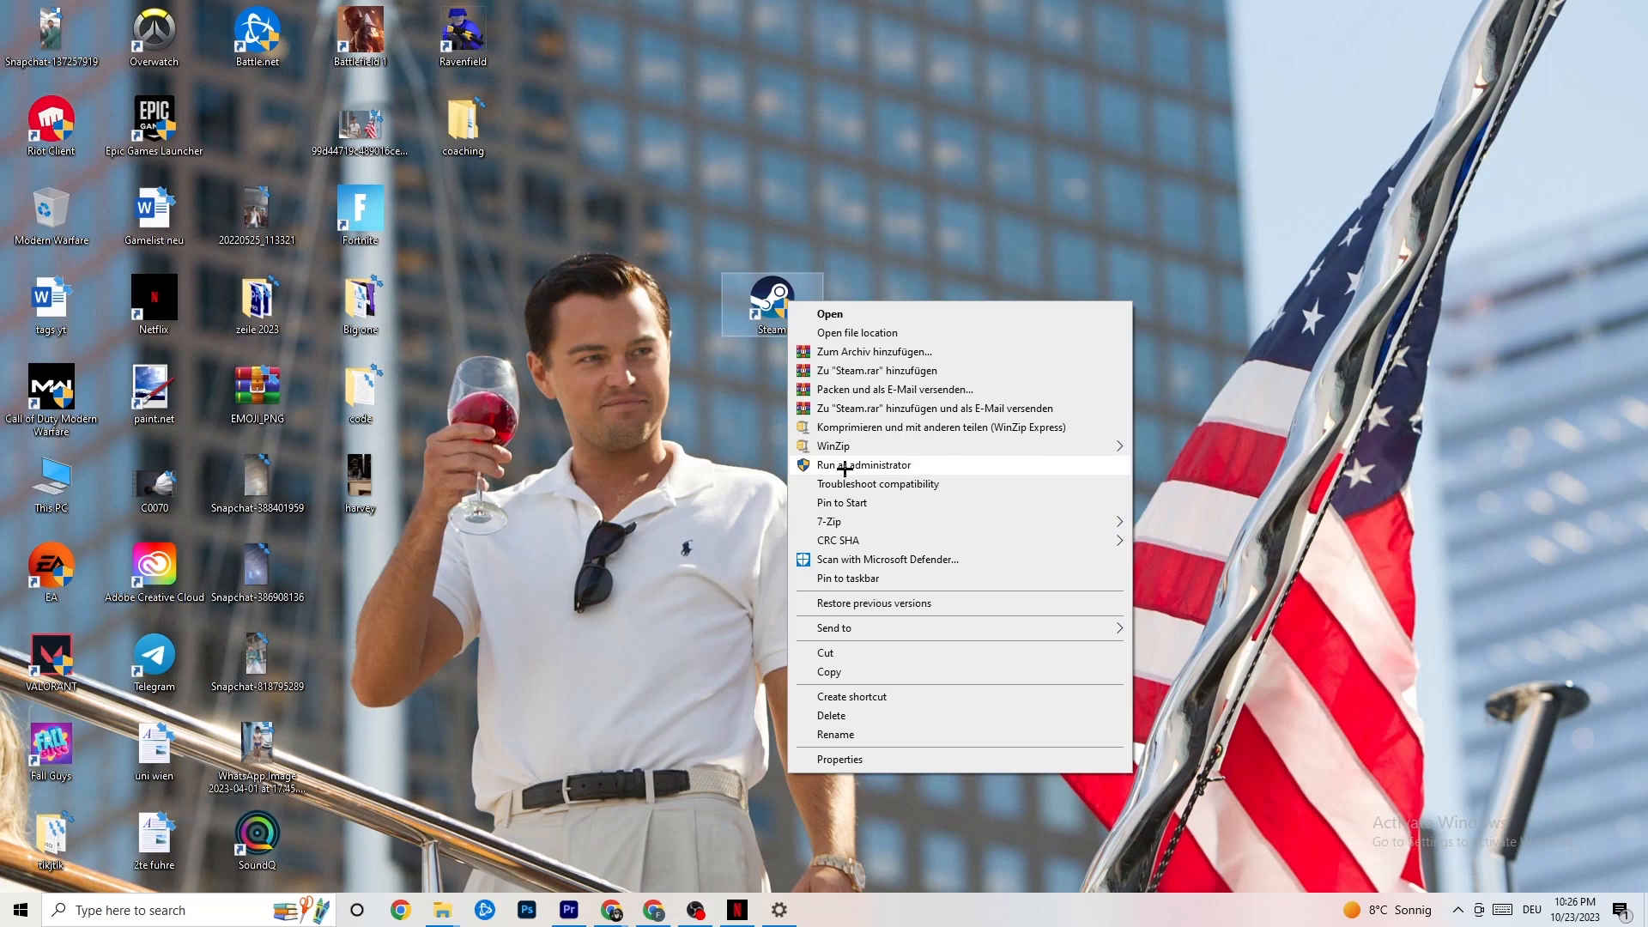
left_click(734, 458)
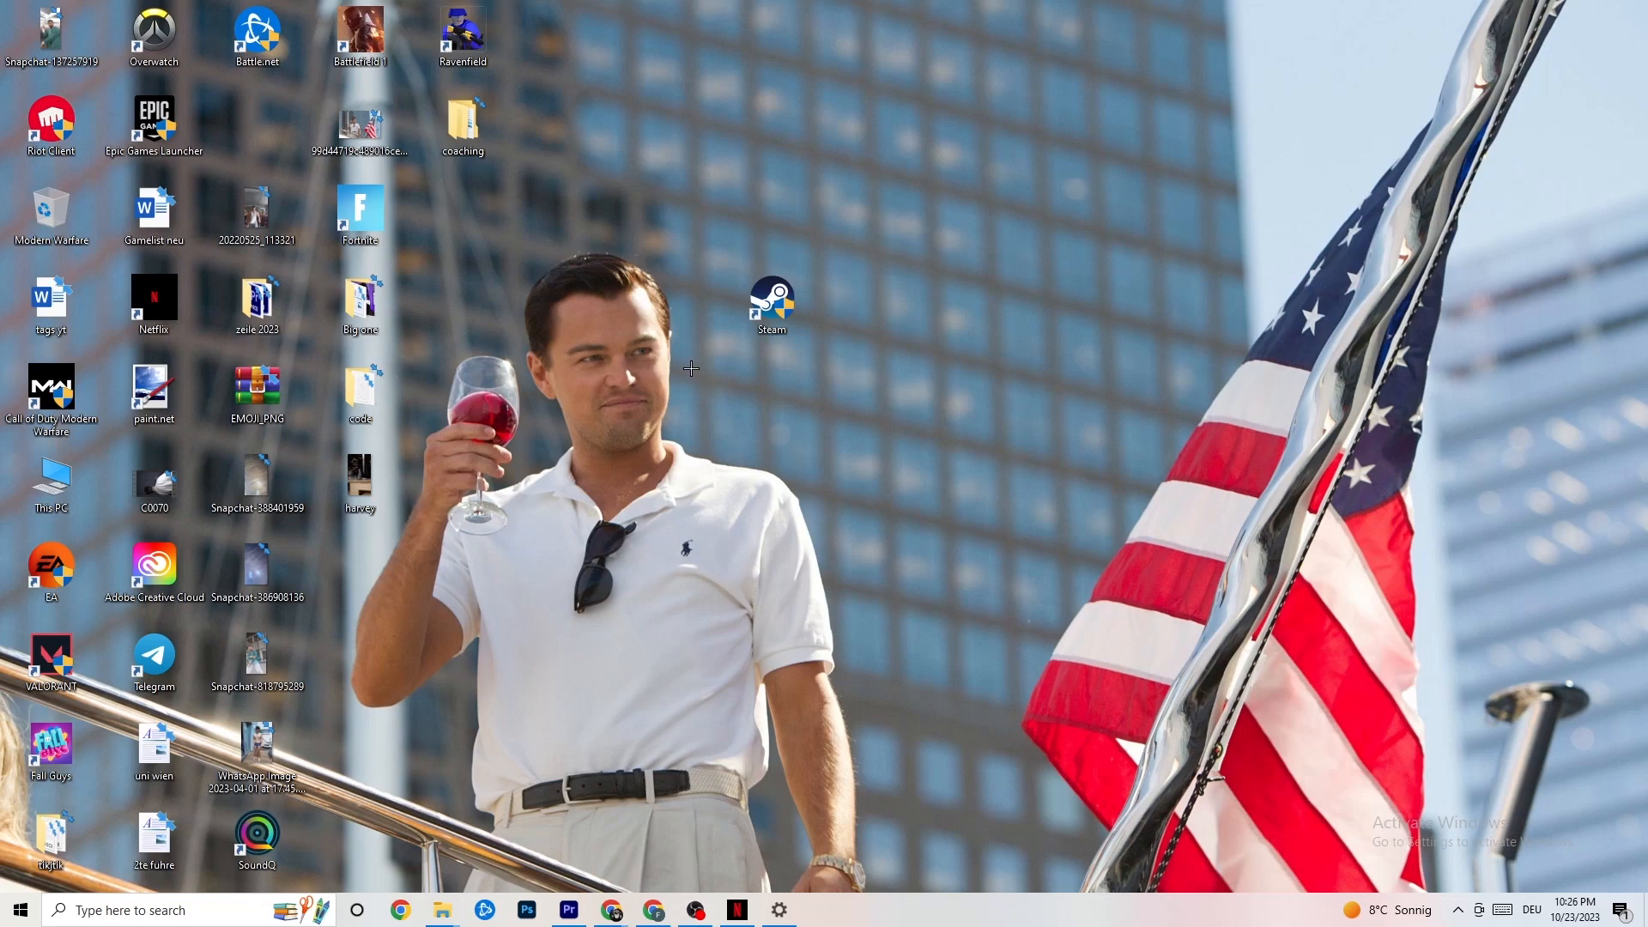
right_click(770, 305)
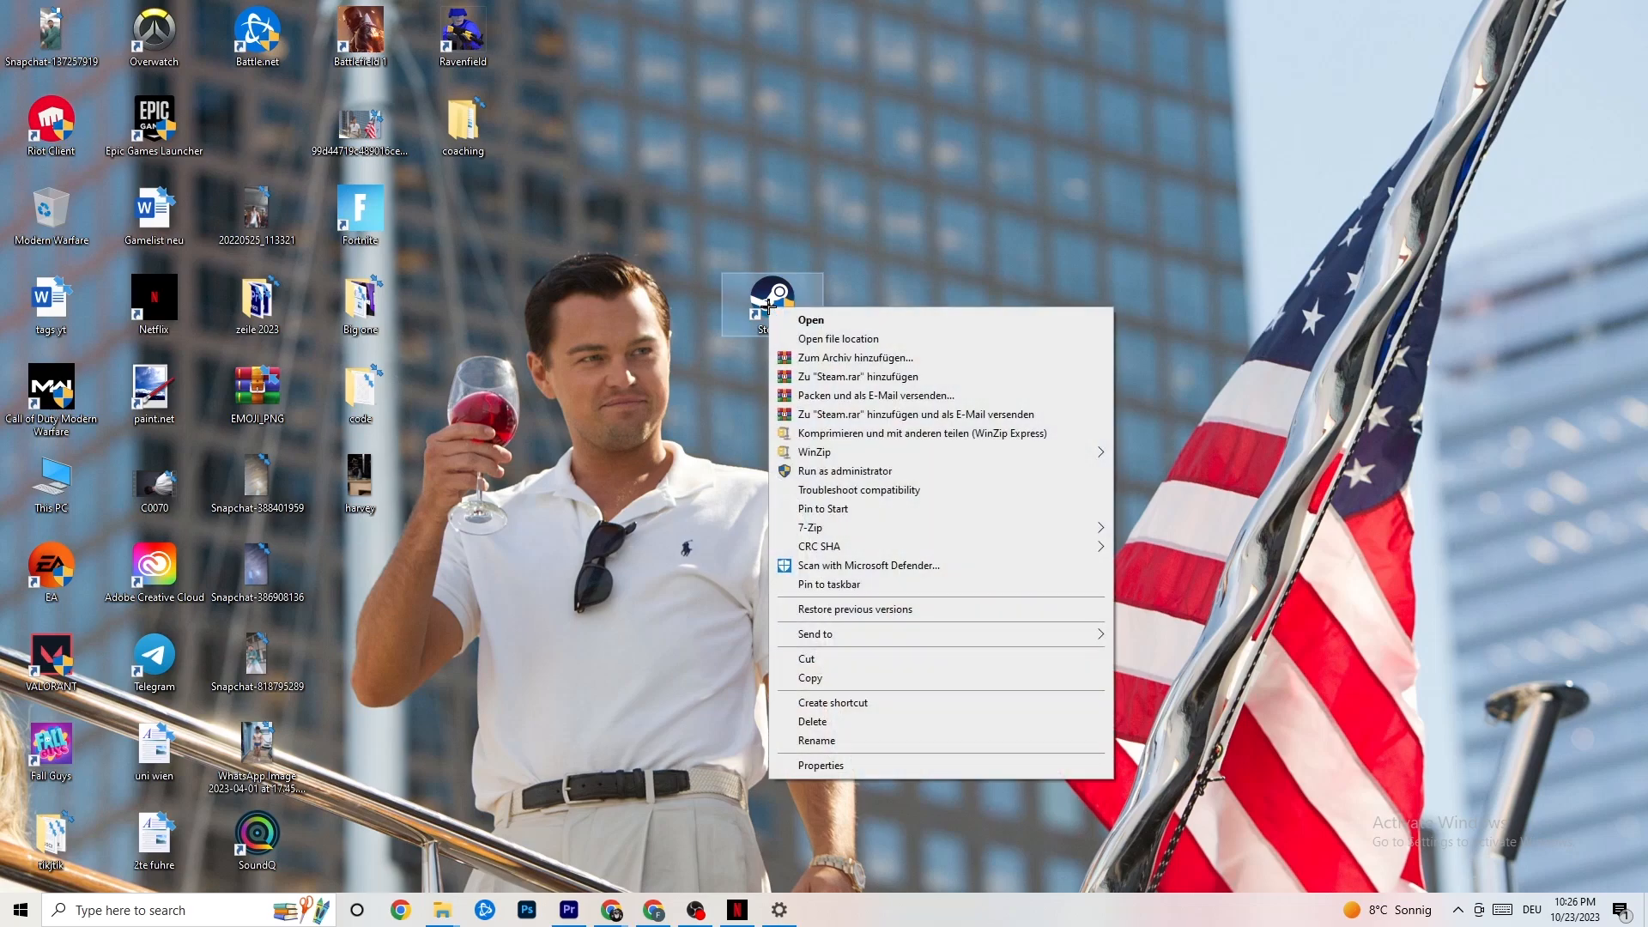
left_click(858, 770)
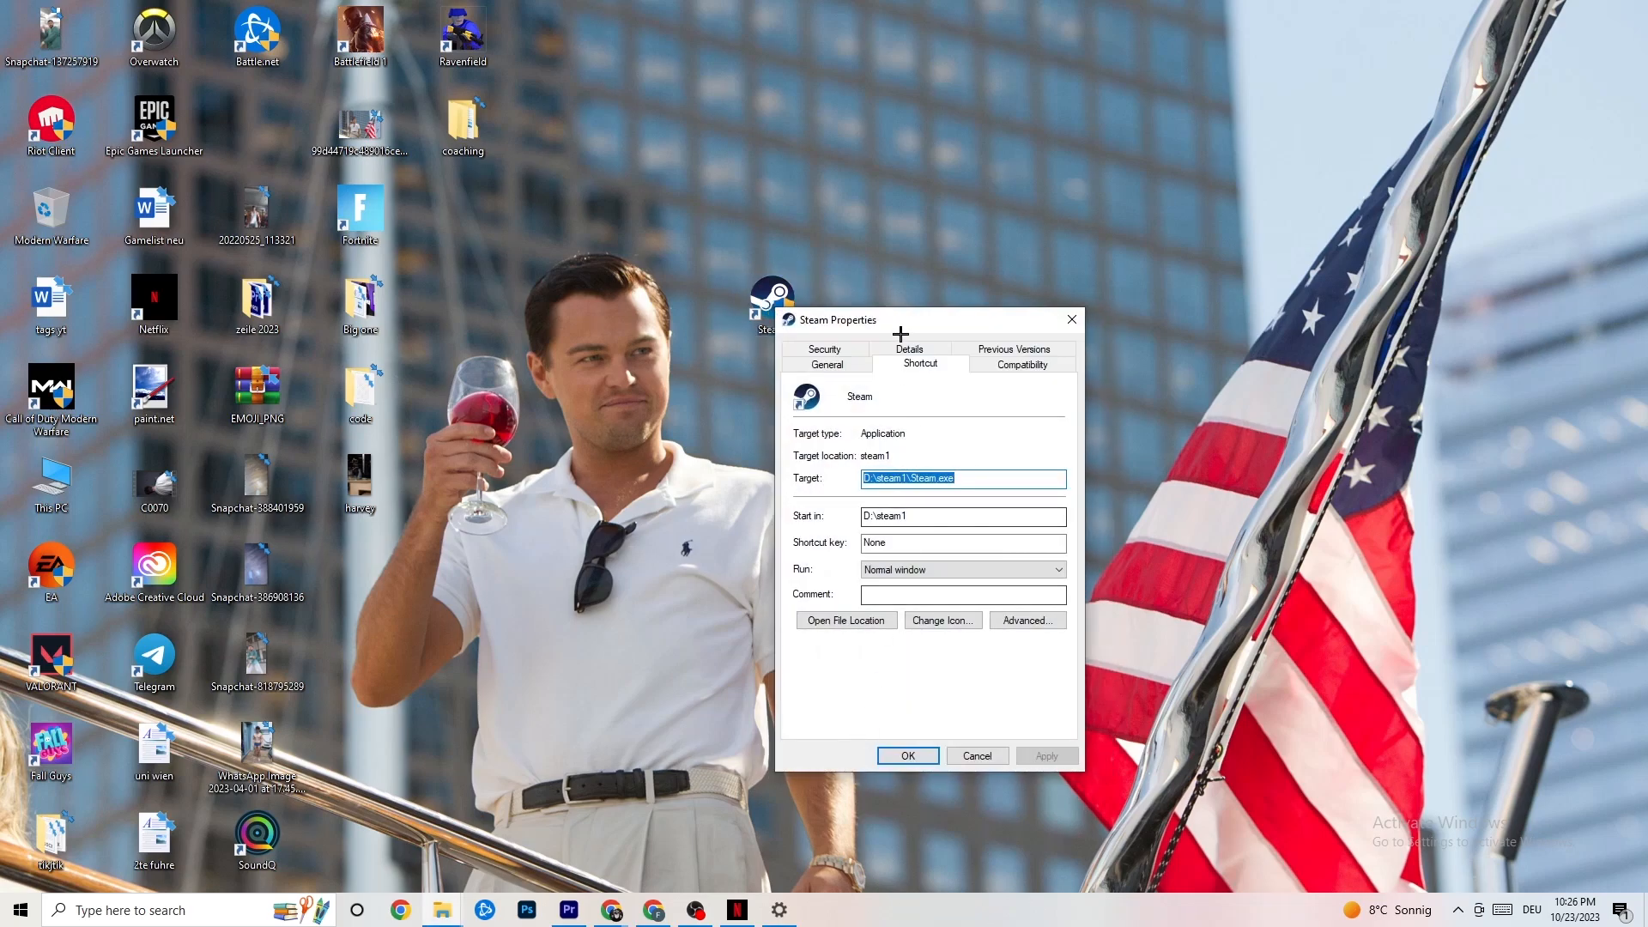
left_click_drag(898, 331, 813, 192)
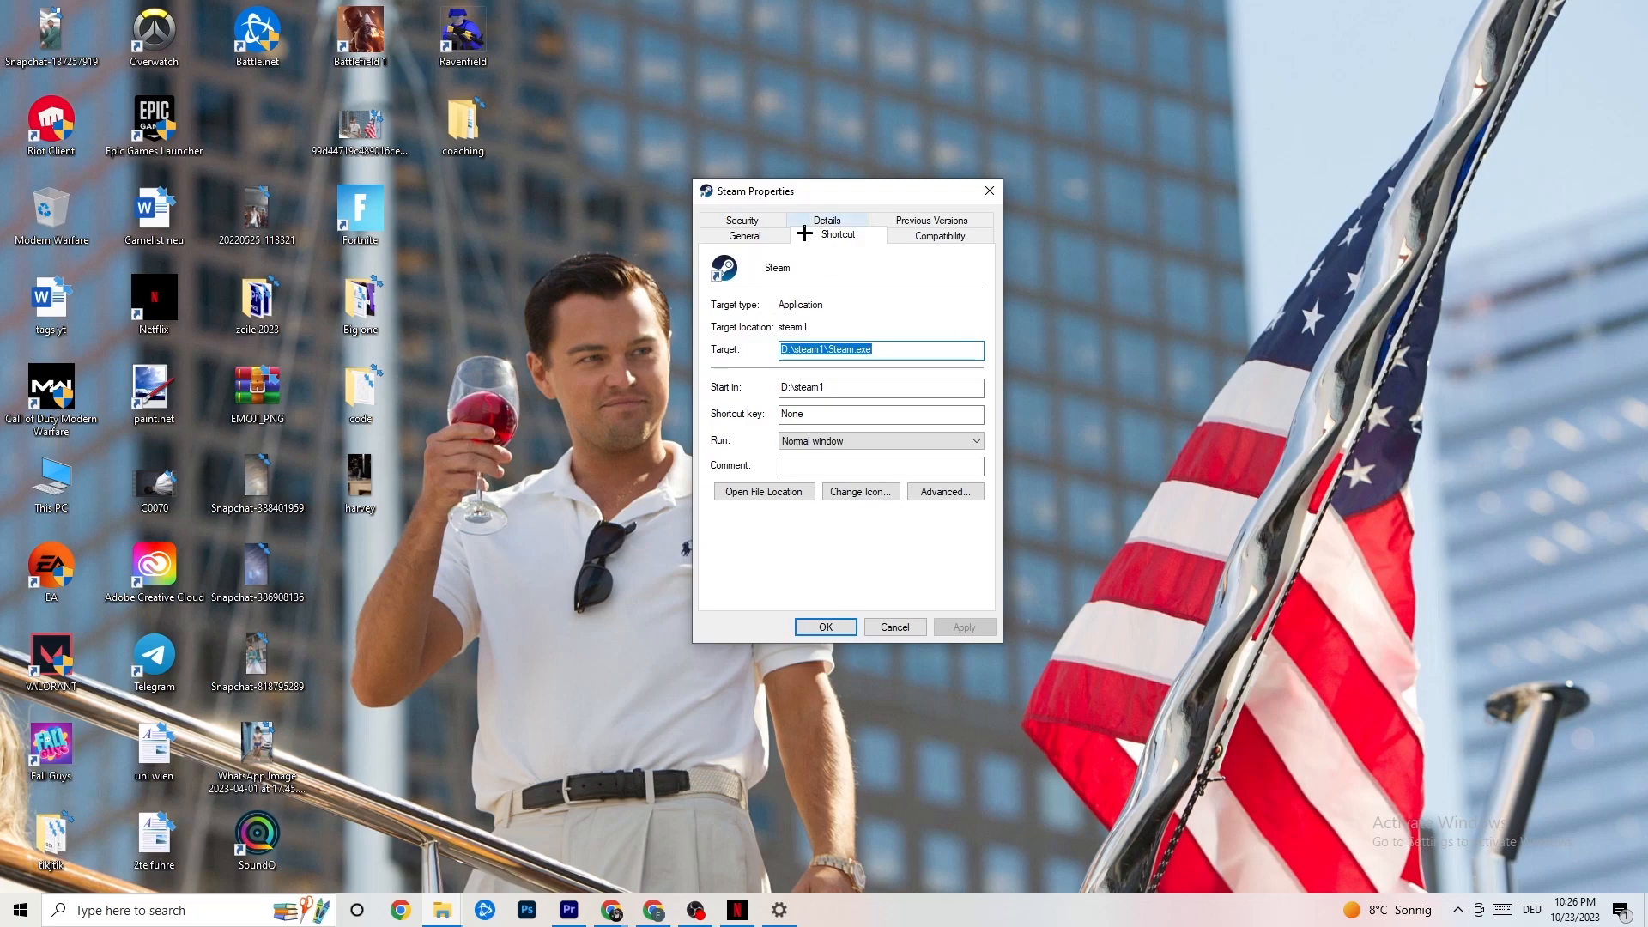
left_click(894, 233)
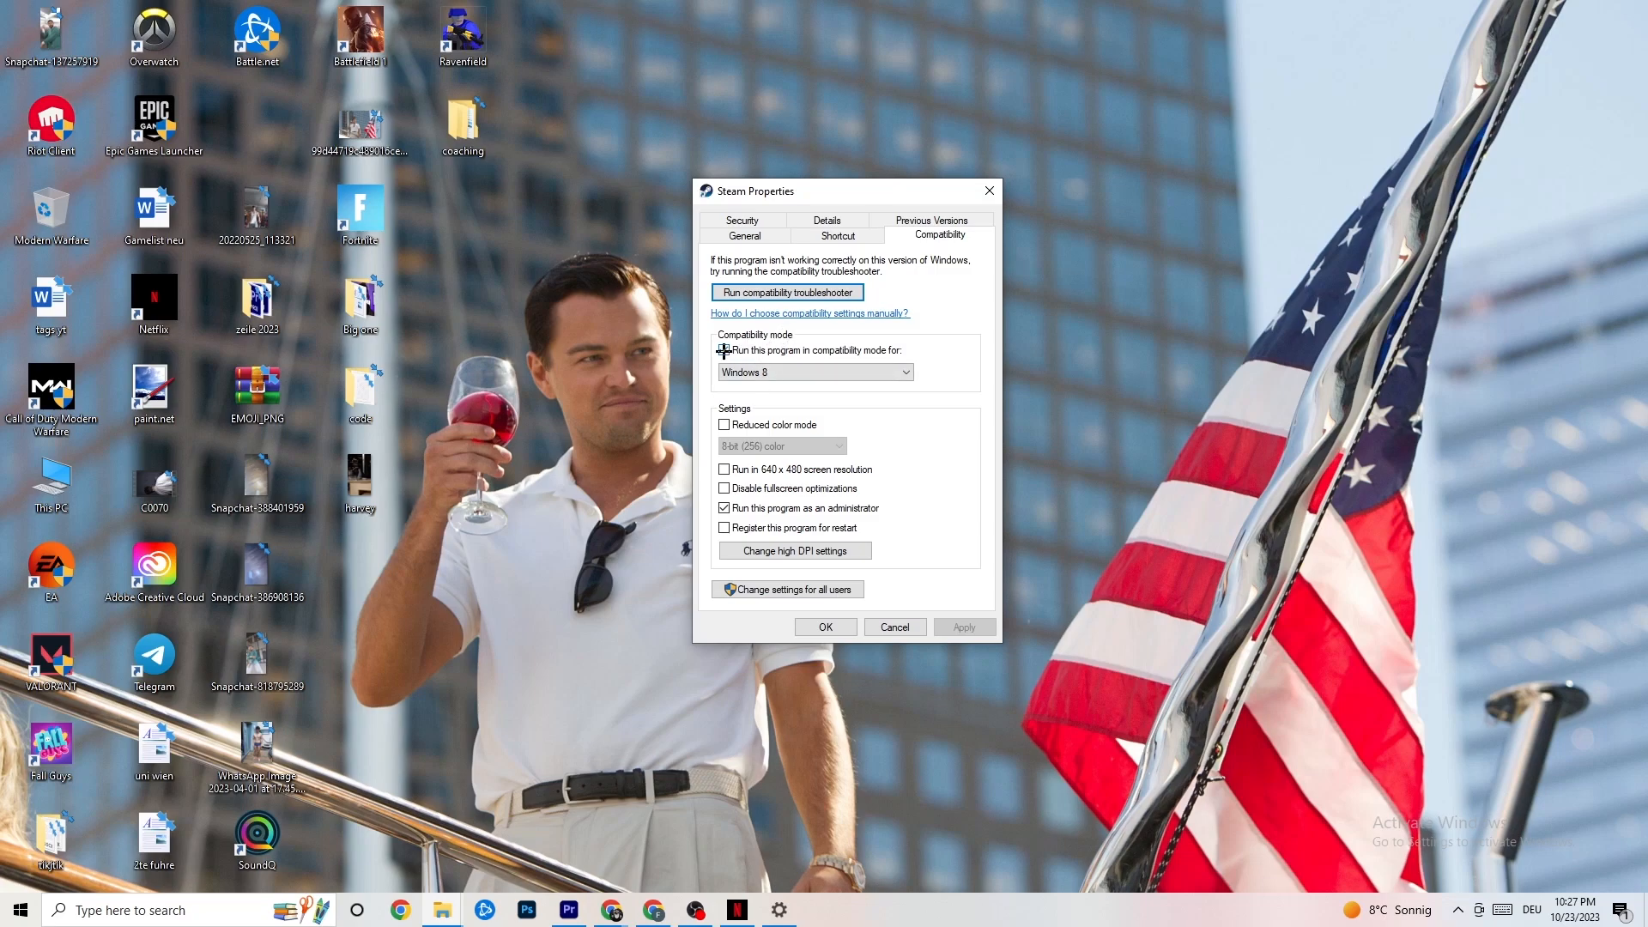
left_click(796, 371)
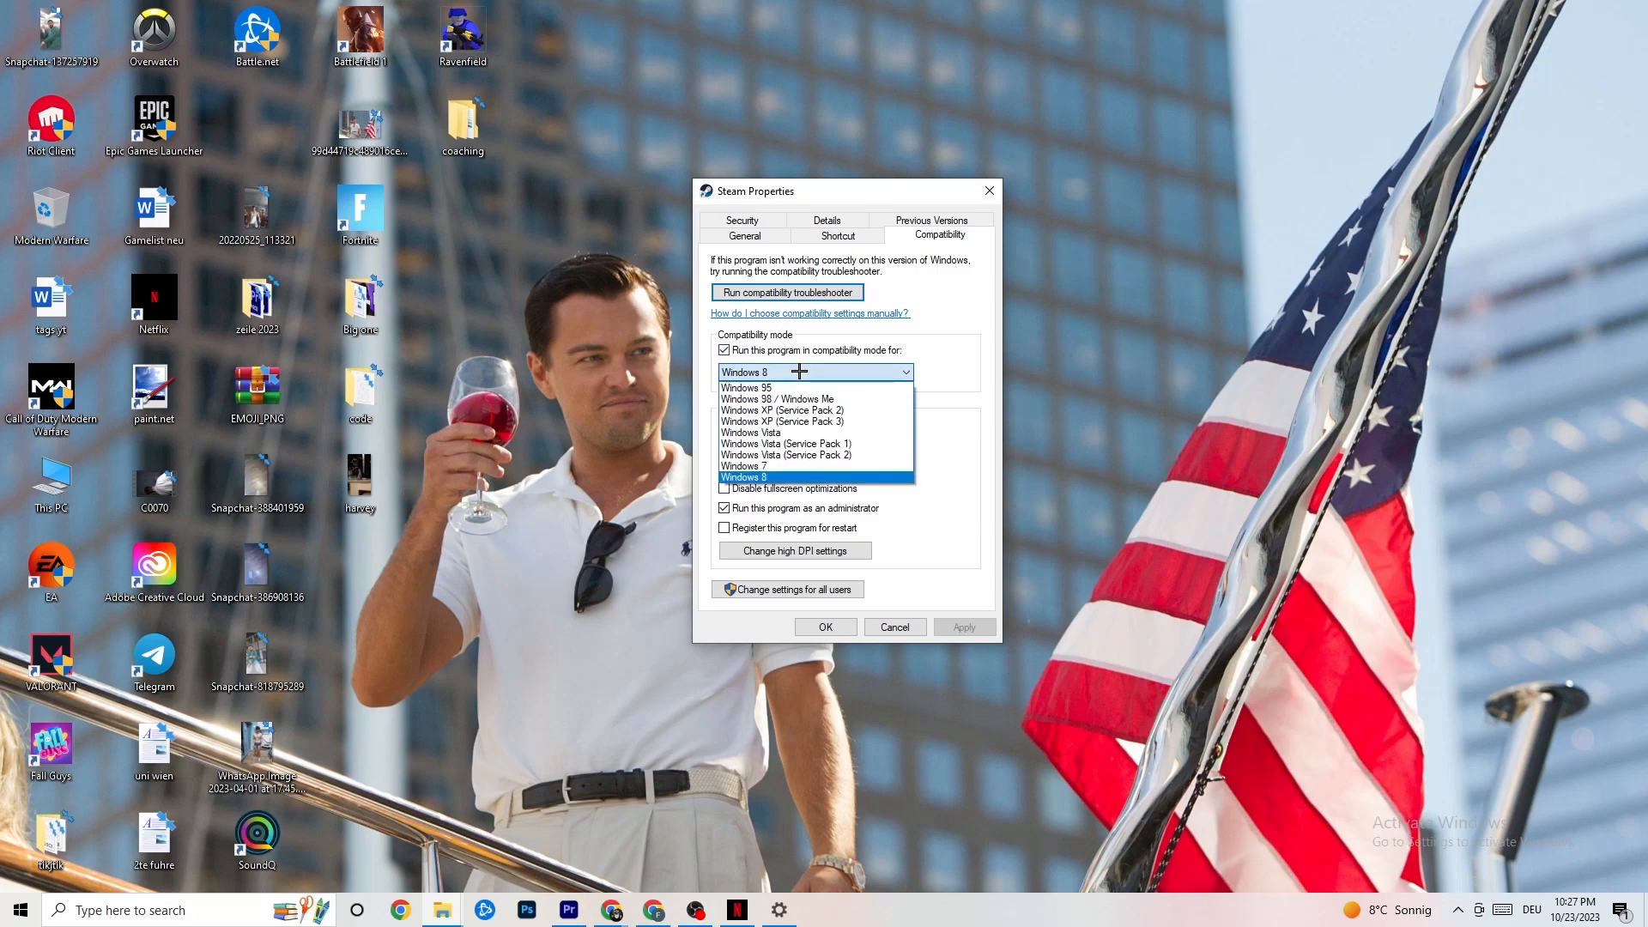
left_click(936, 399)
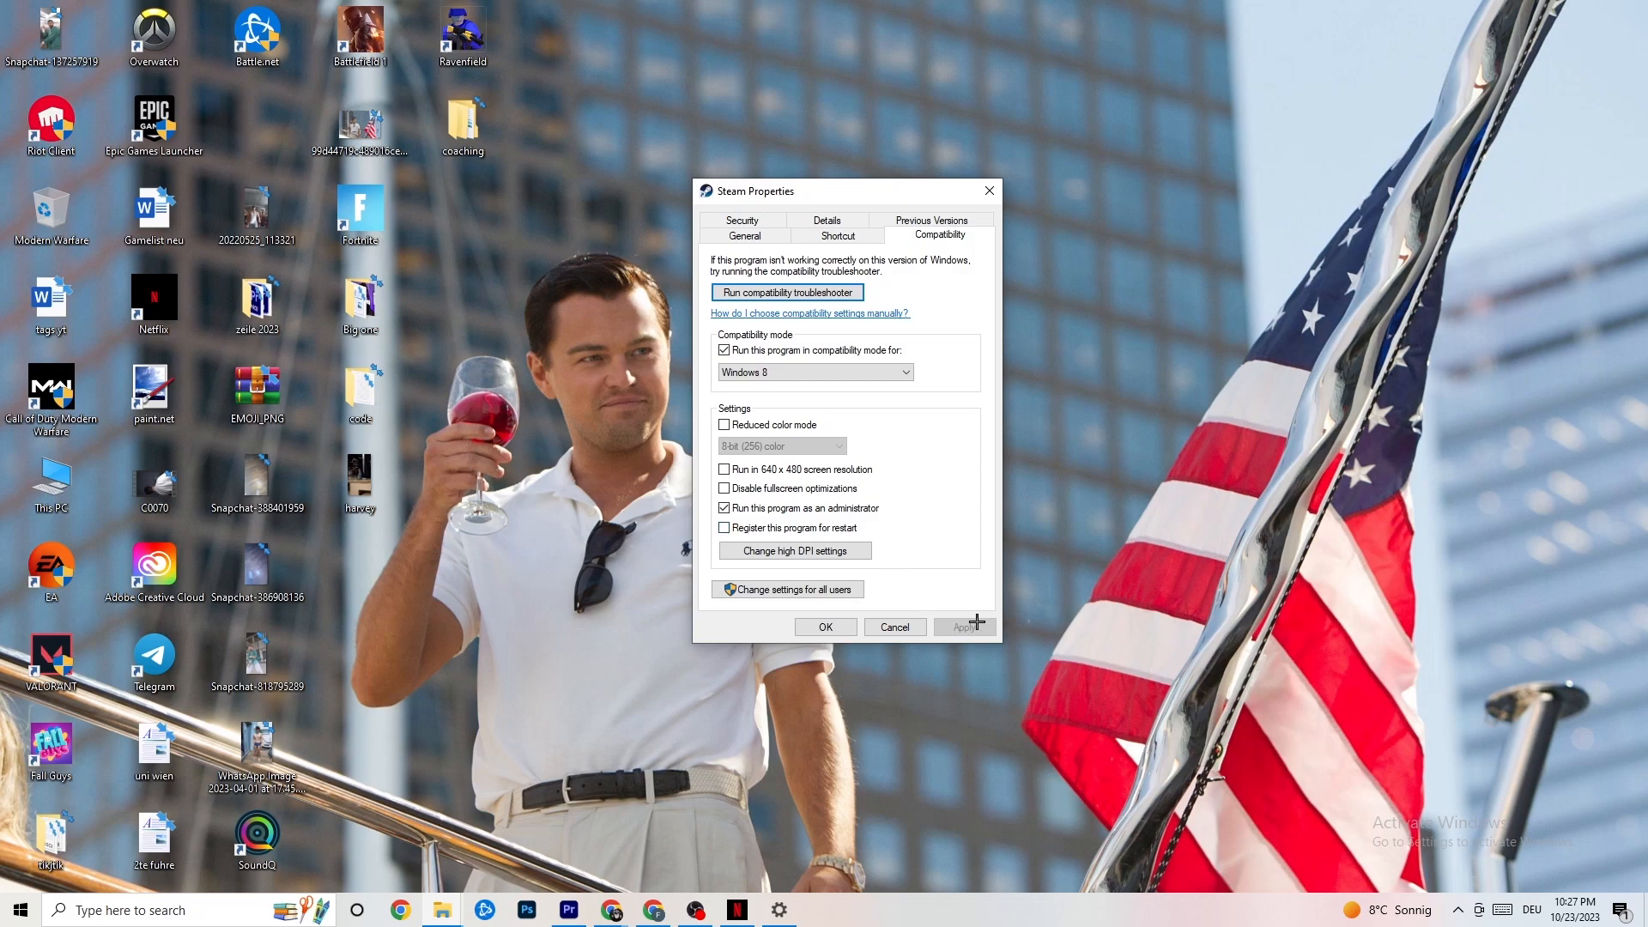
left_click(826, 628)
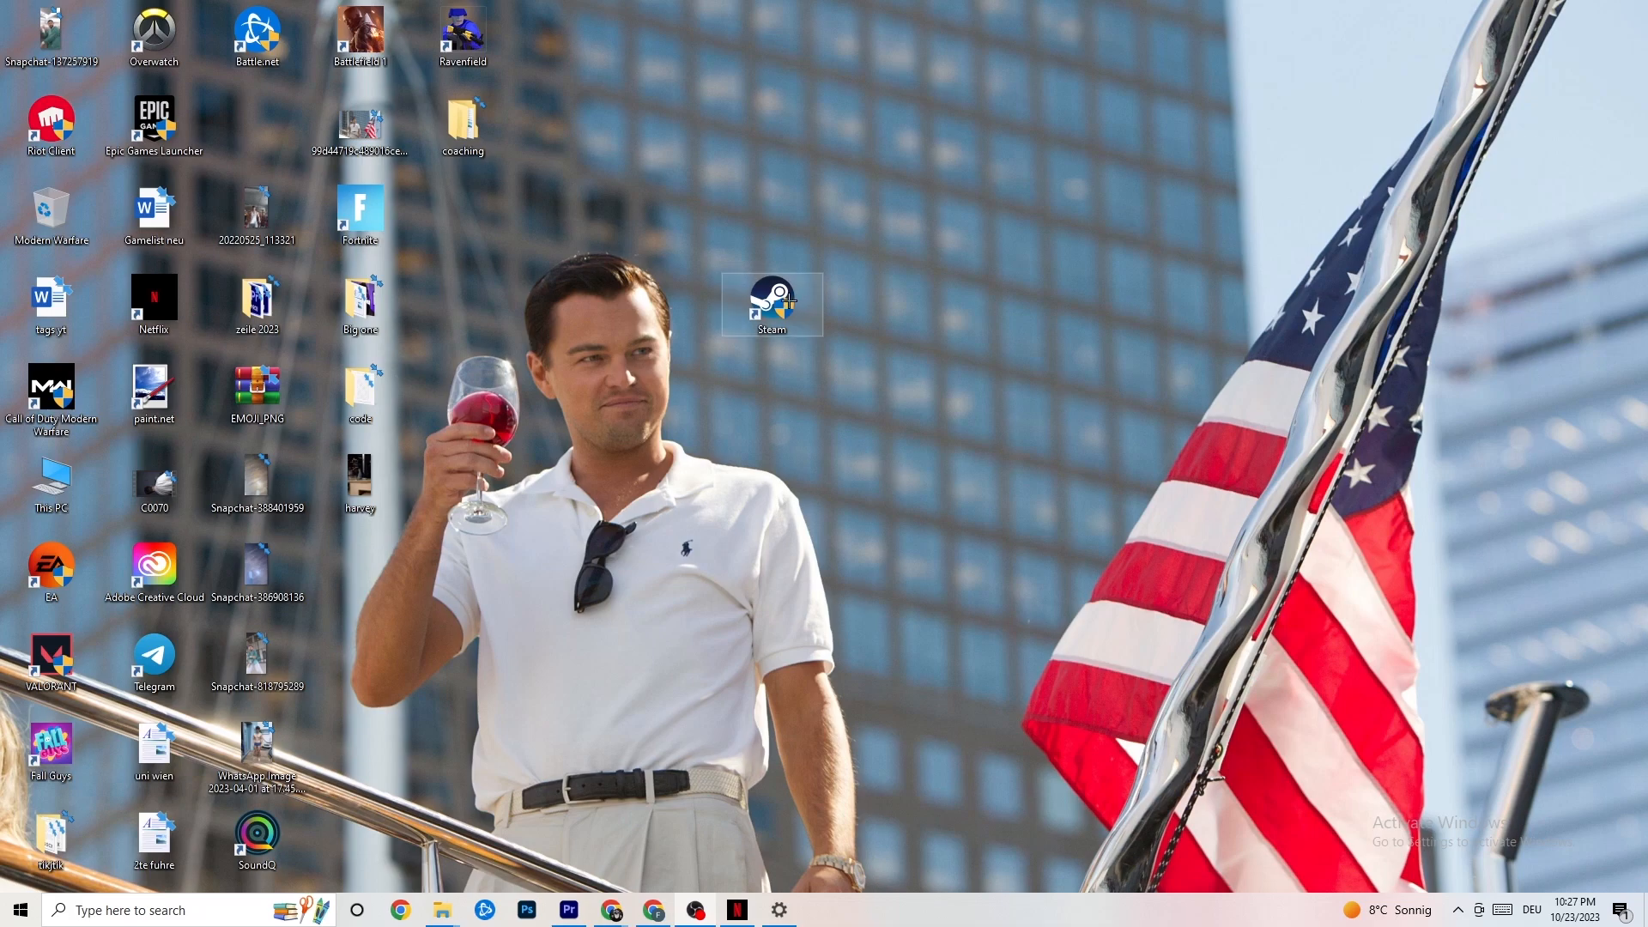
left_click(3, 922)
left_click(610, 774)
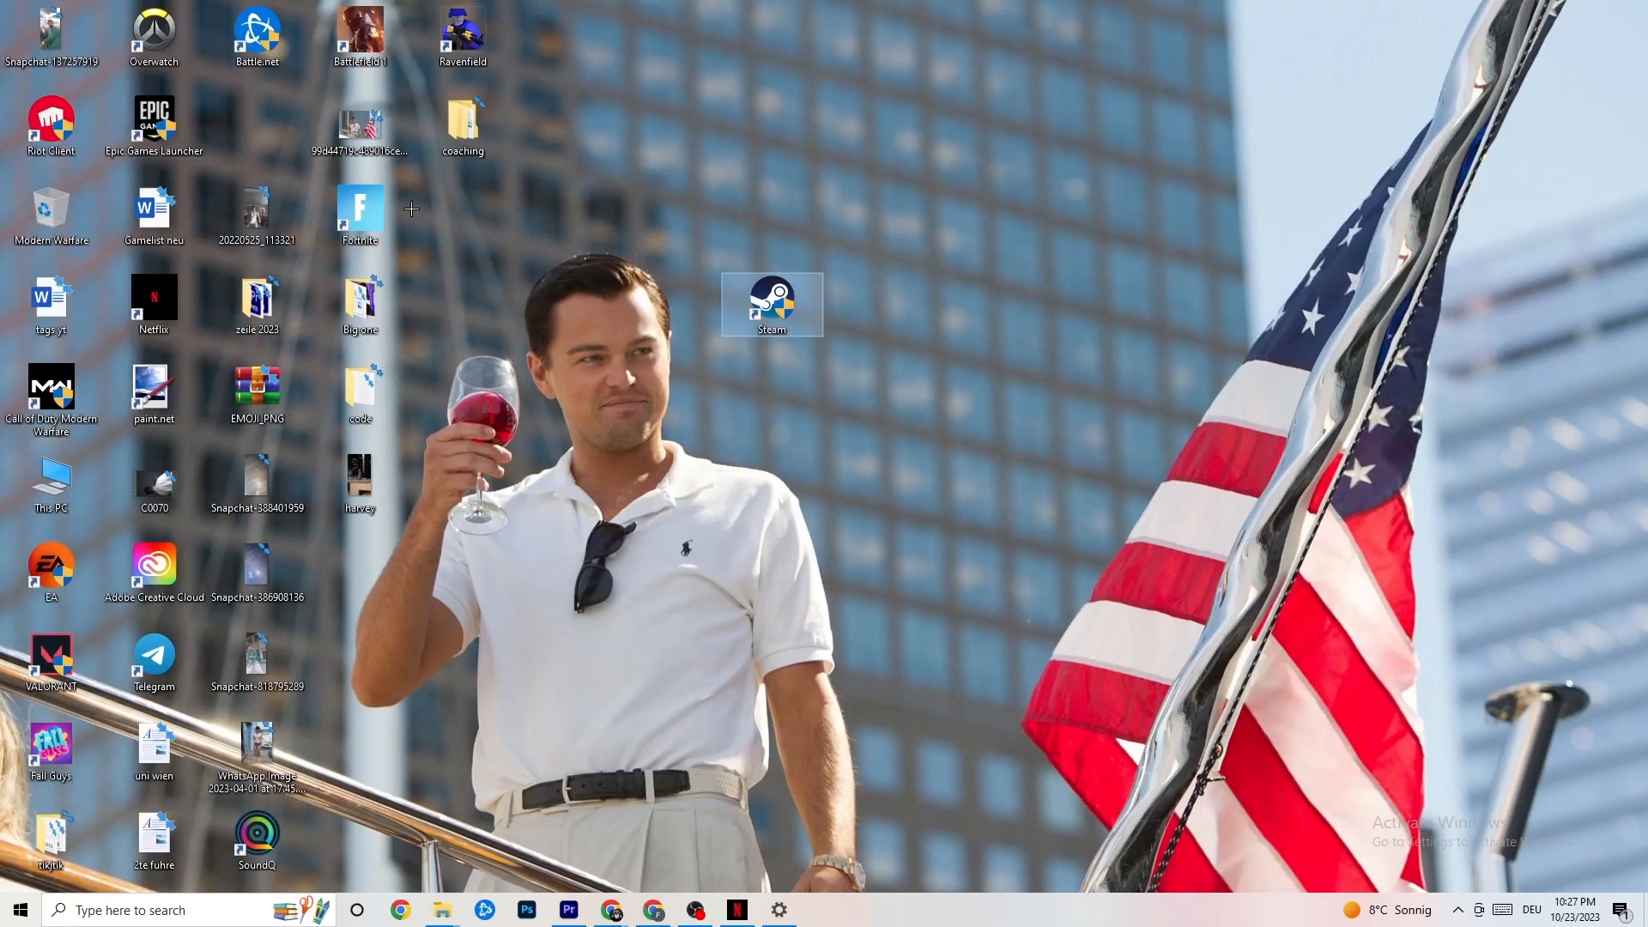
right_click(756, 312)
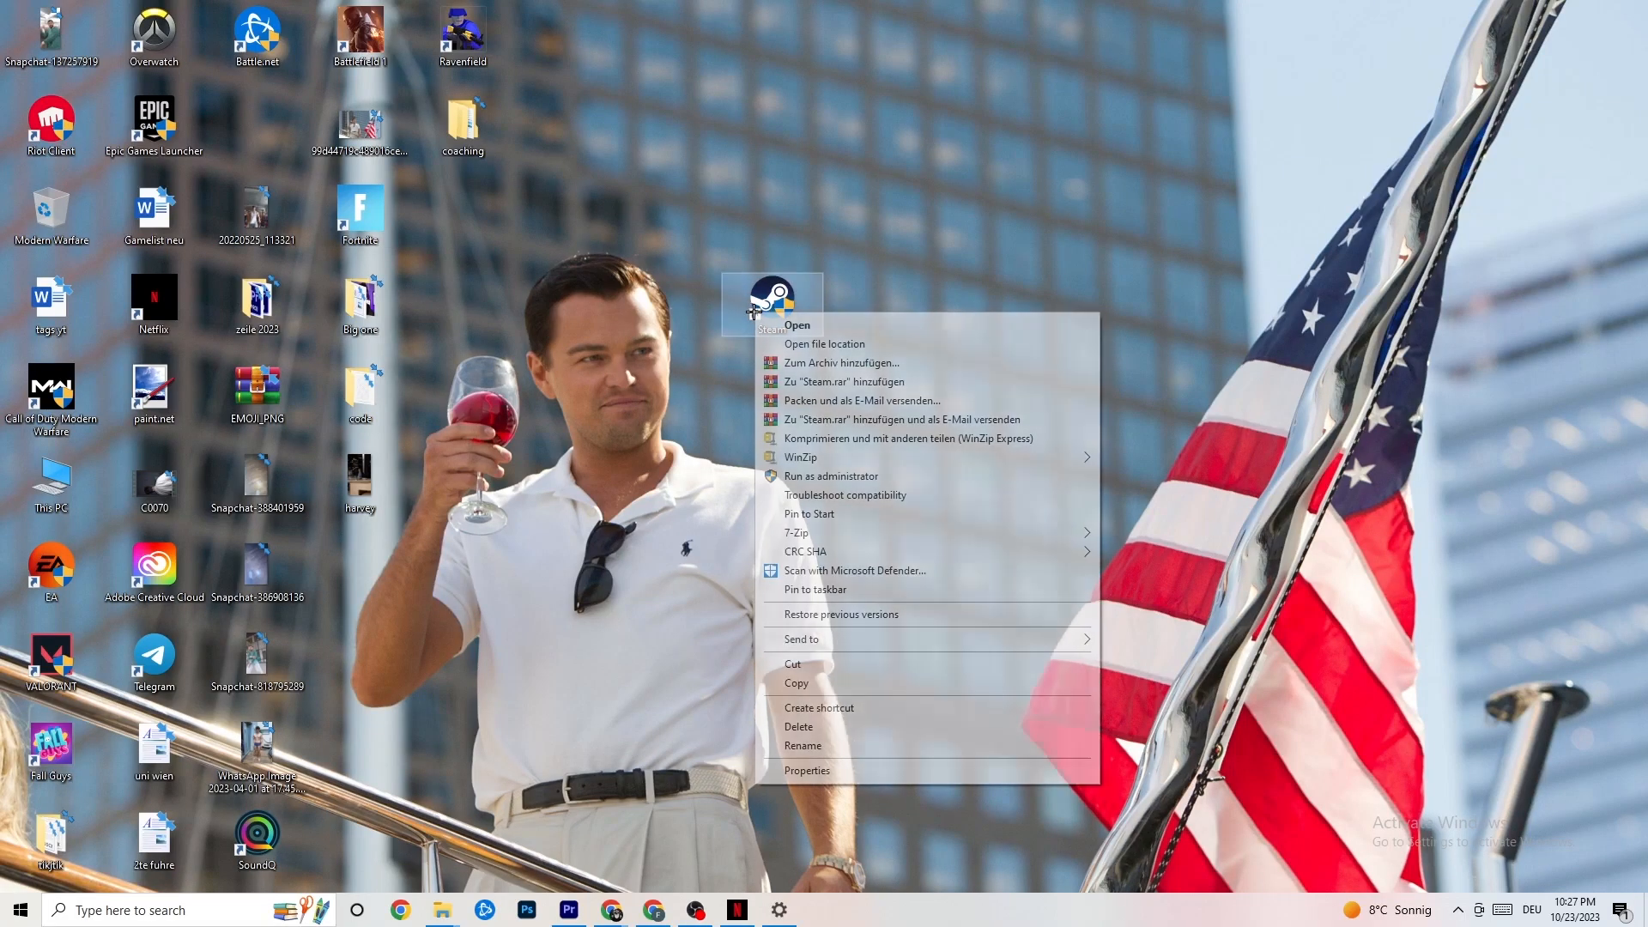
left_click(707, 483)
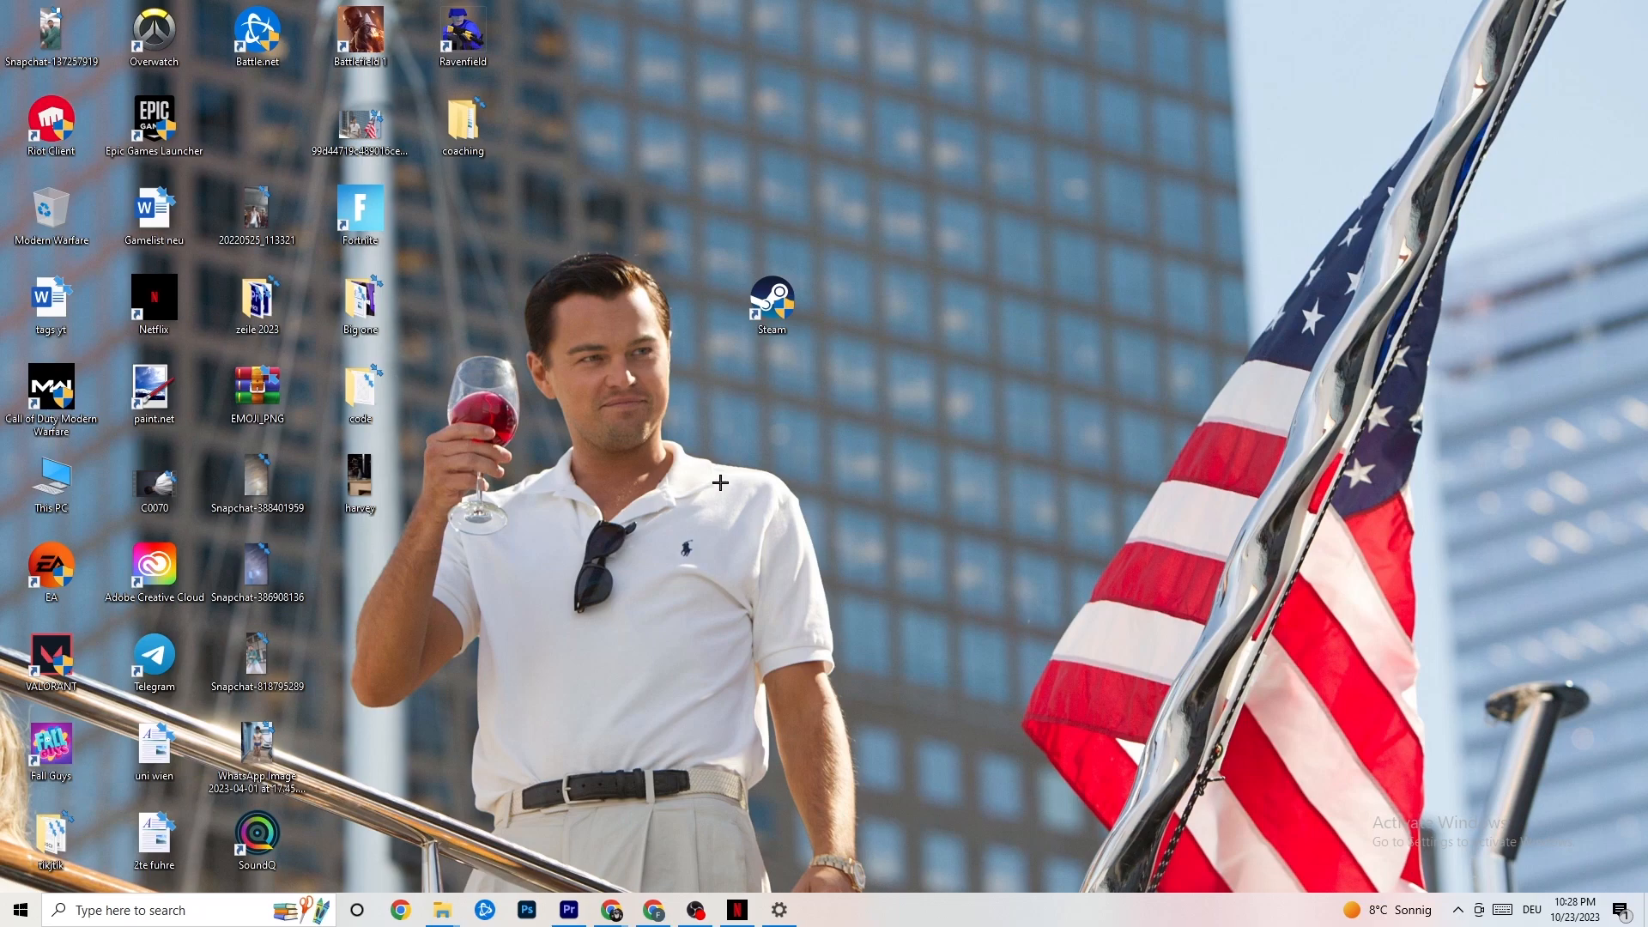
Step: Open Task Manager from the taskbar and maximize its window
right_click(916, 920)
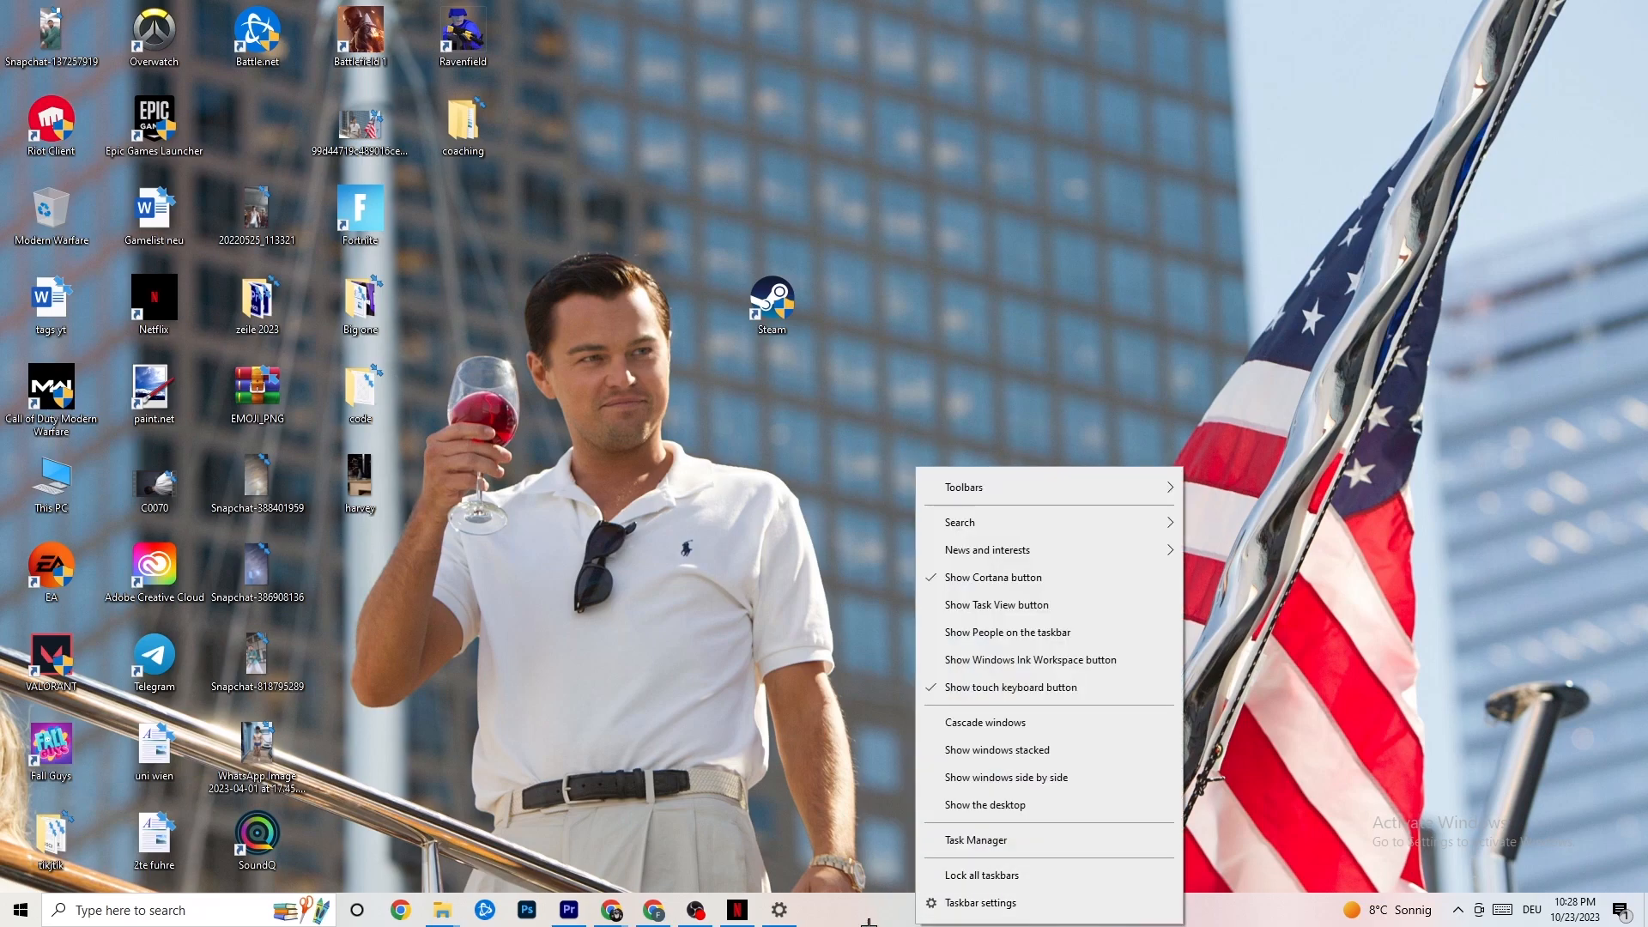
left_click(982, 841)
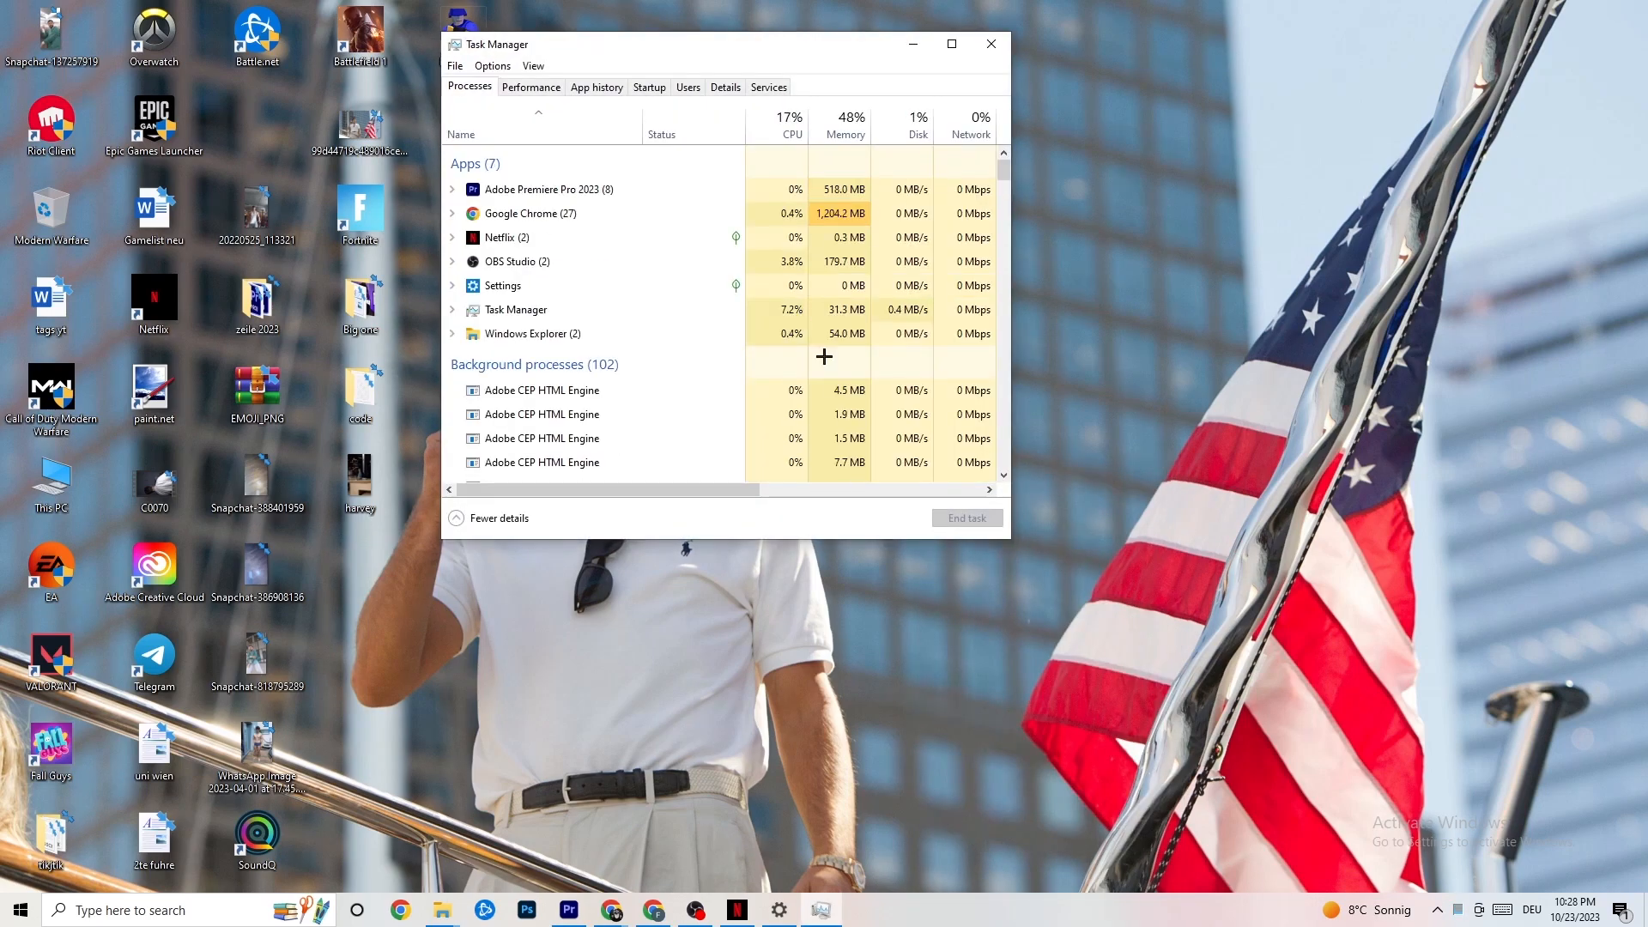
left_click(952, 44)
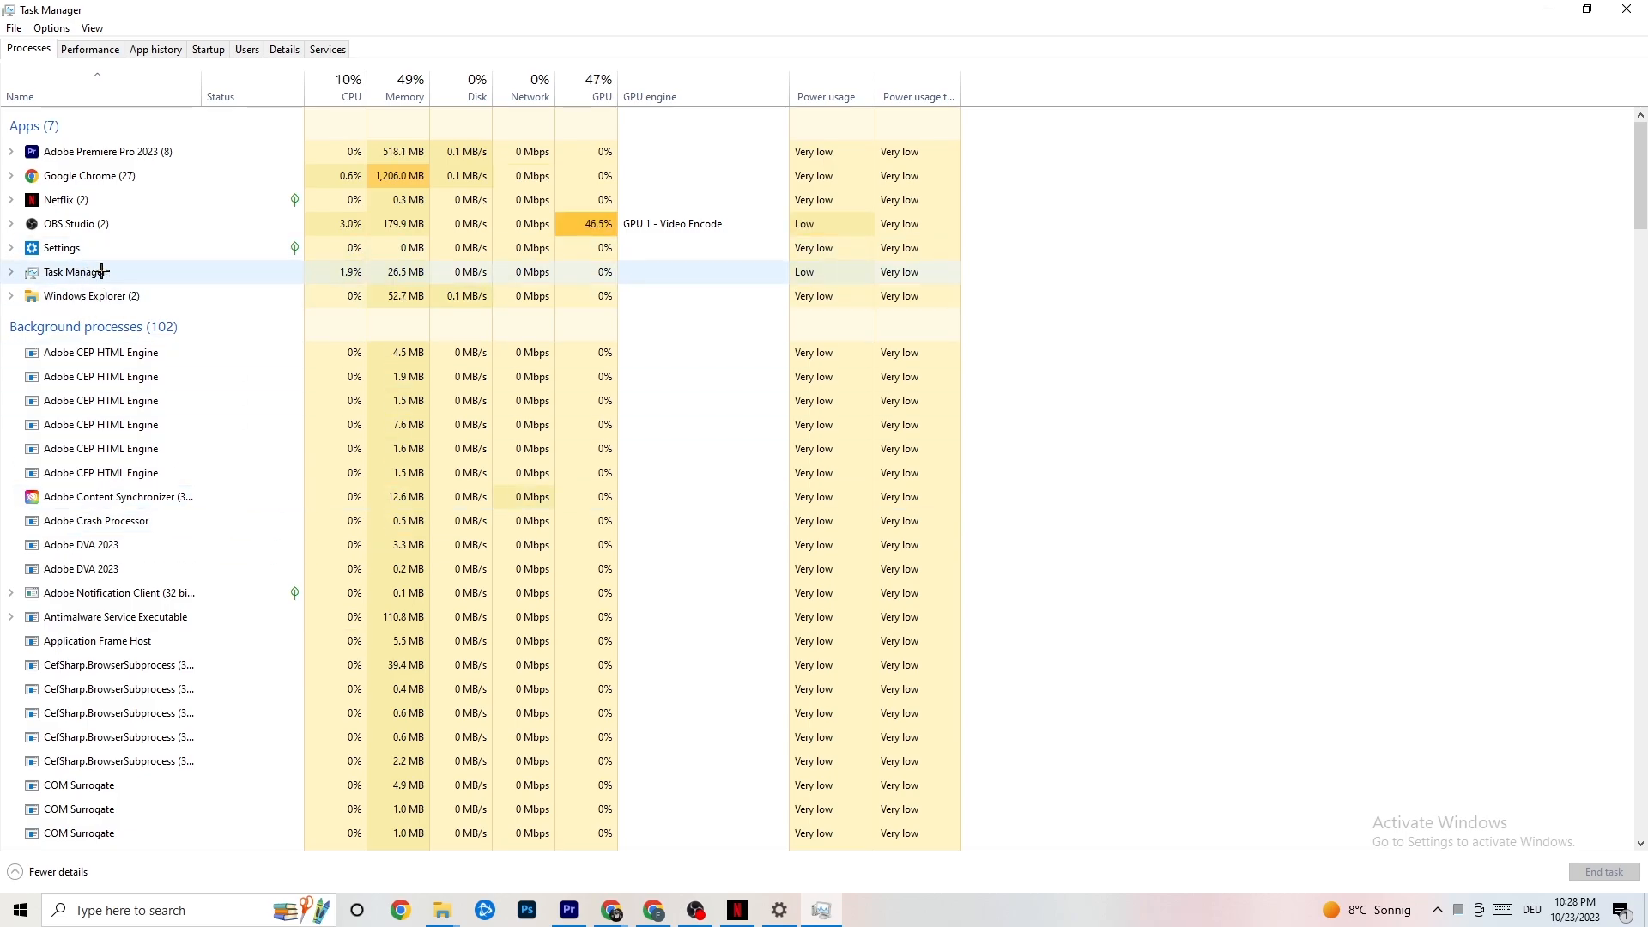
Step: Inspect the end-task option for Google Chrome and the priority options for Adobe Premiere Pro in the Details list
right_click(120, 176)
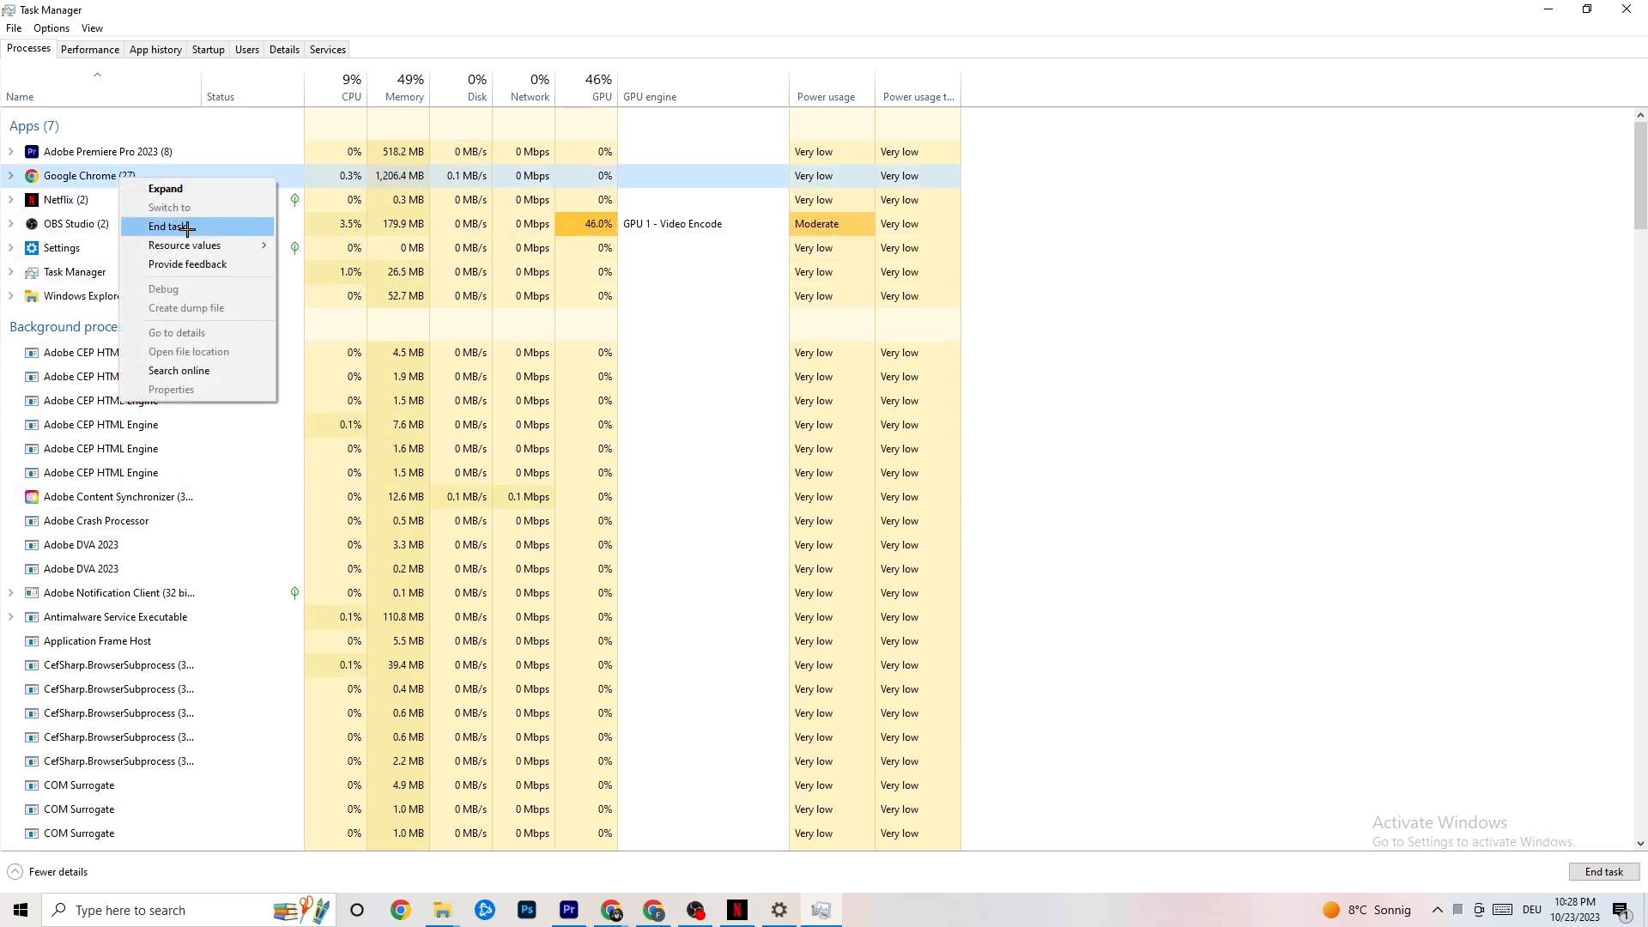
left_click(1121, 214)
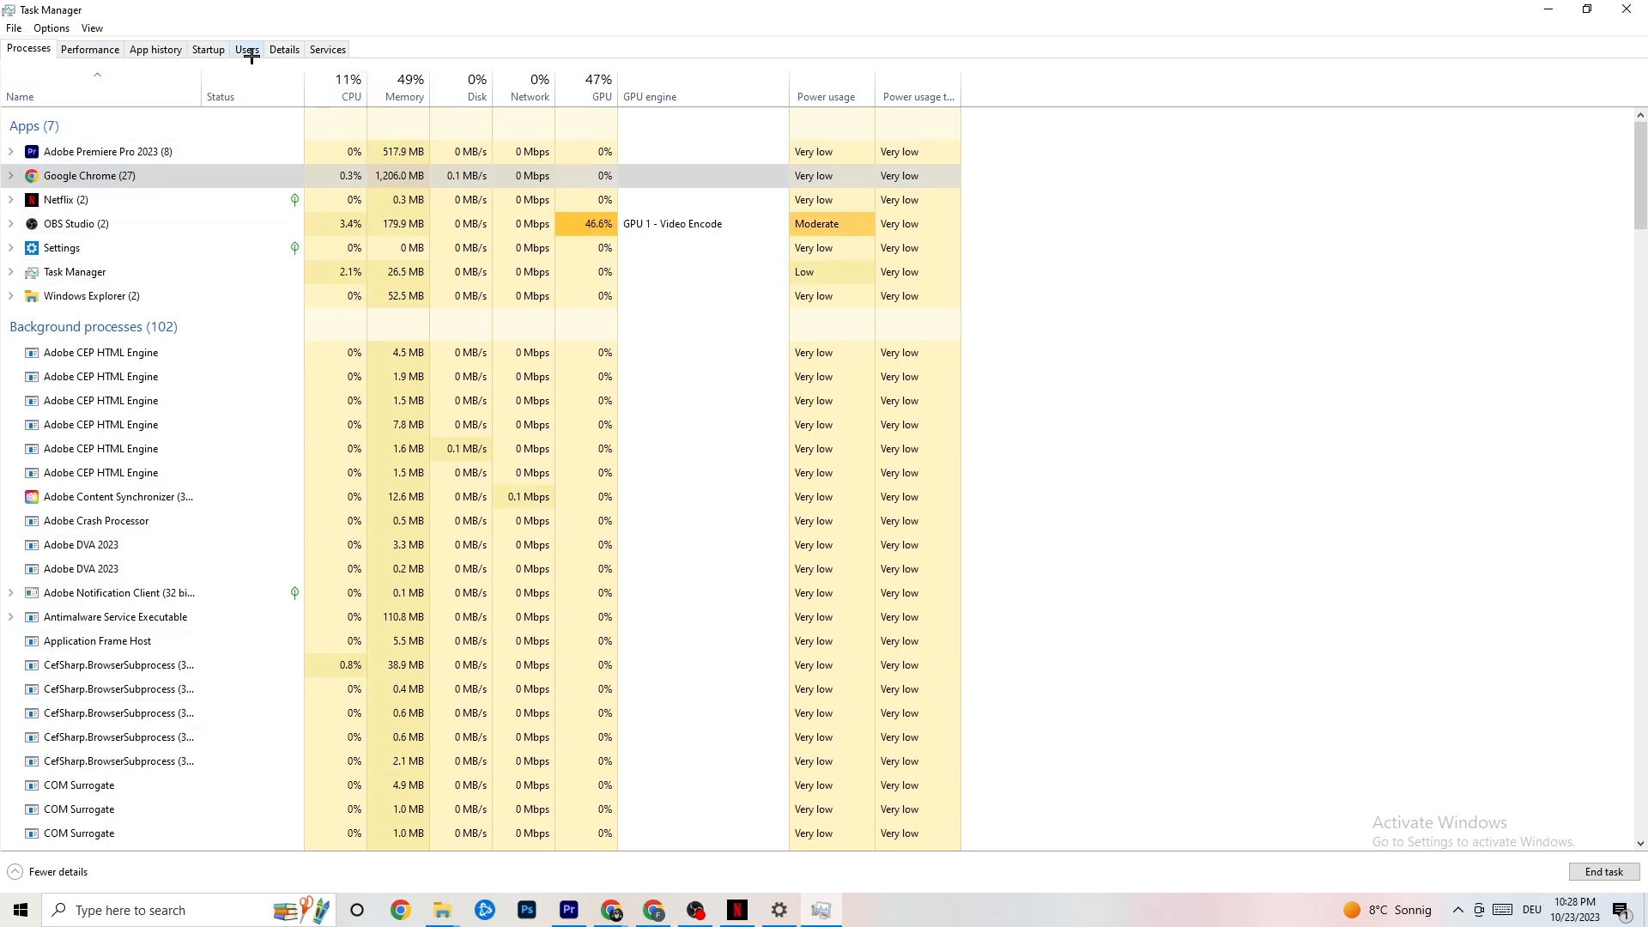
left_click(284, 49)
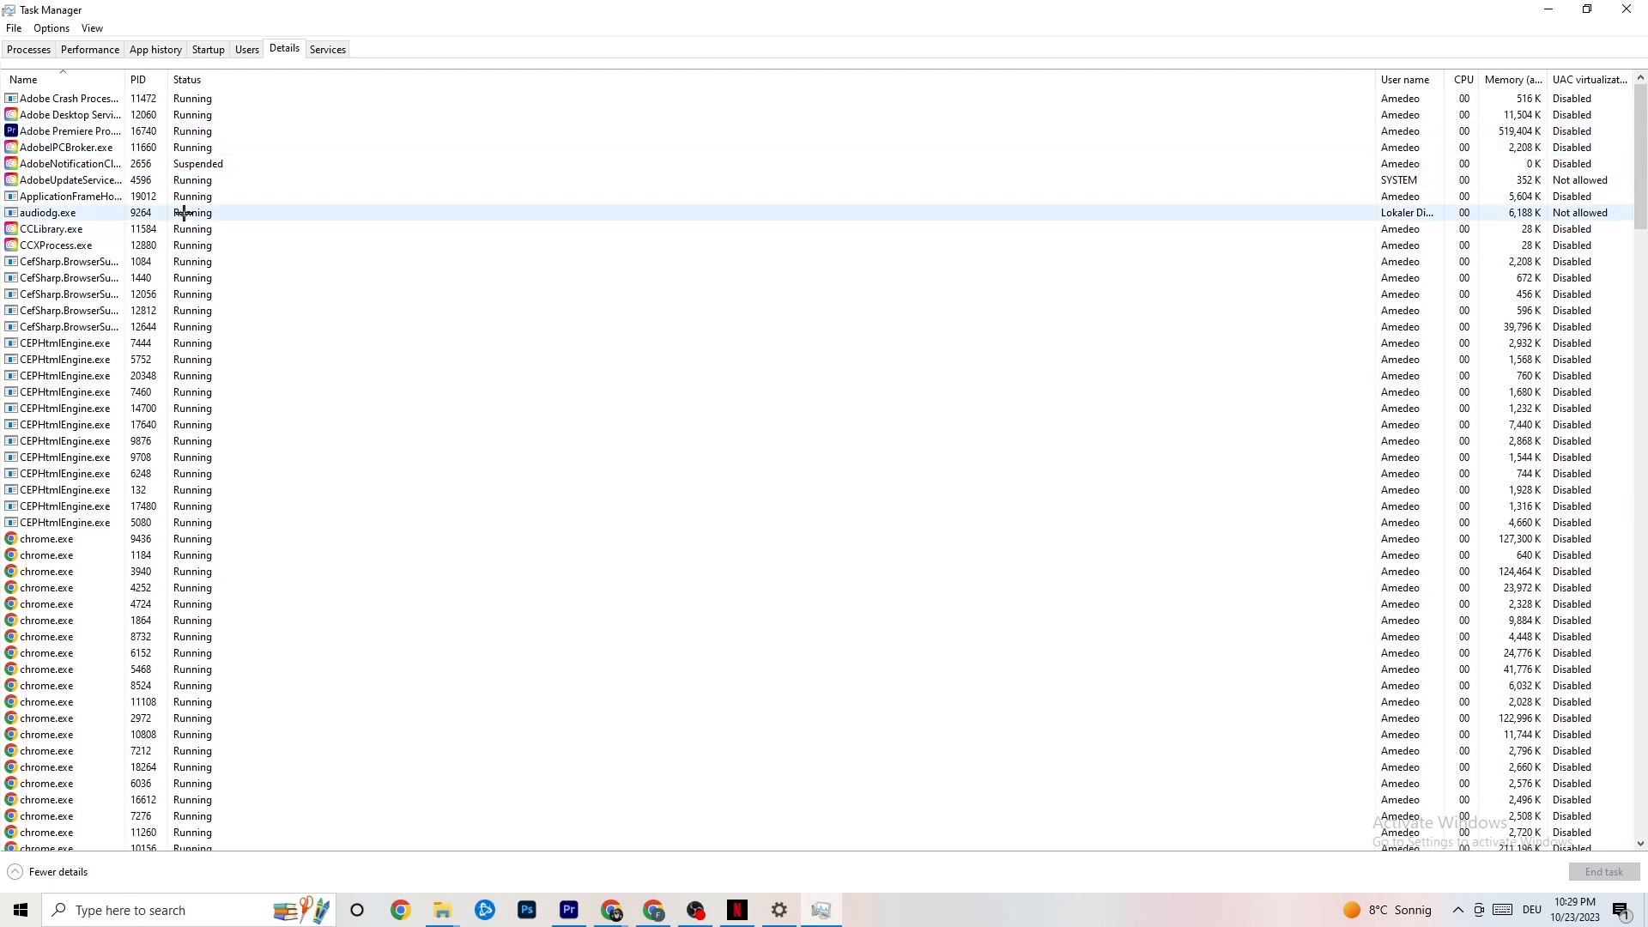
right_click(90, 133)
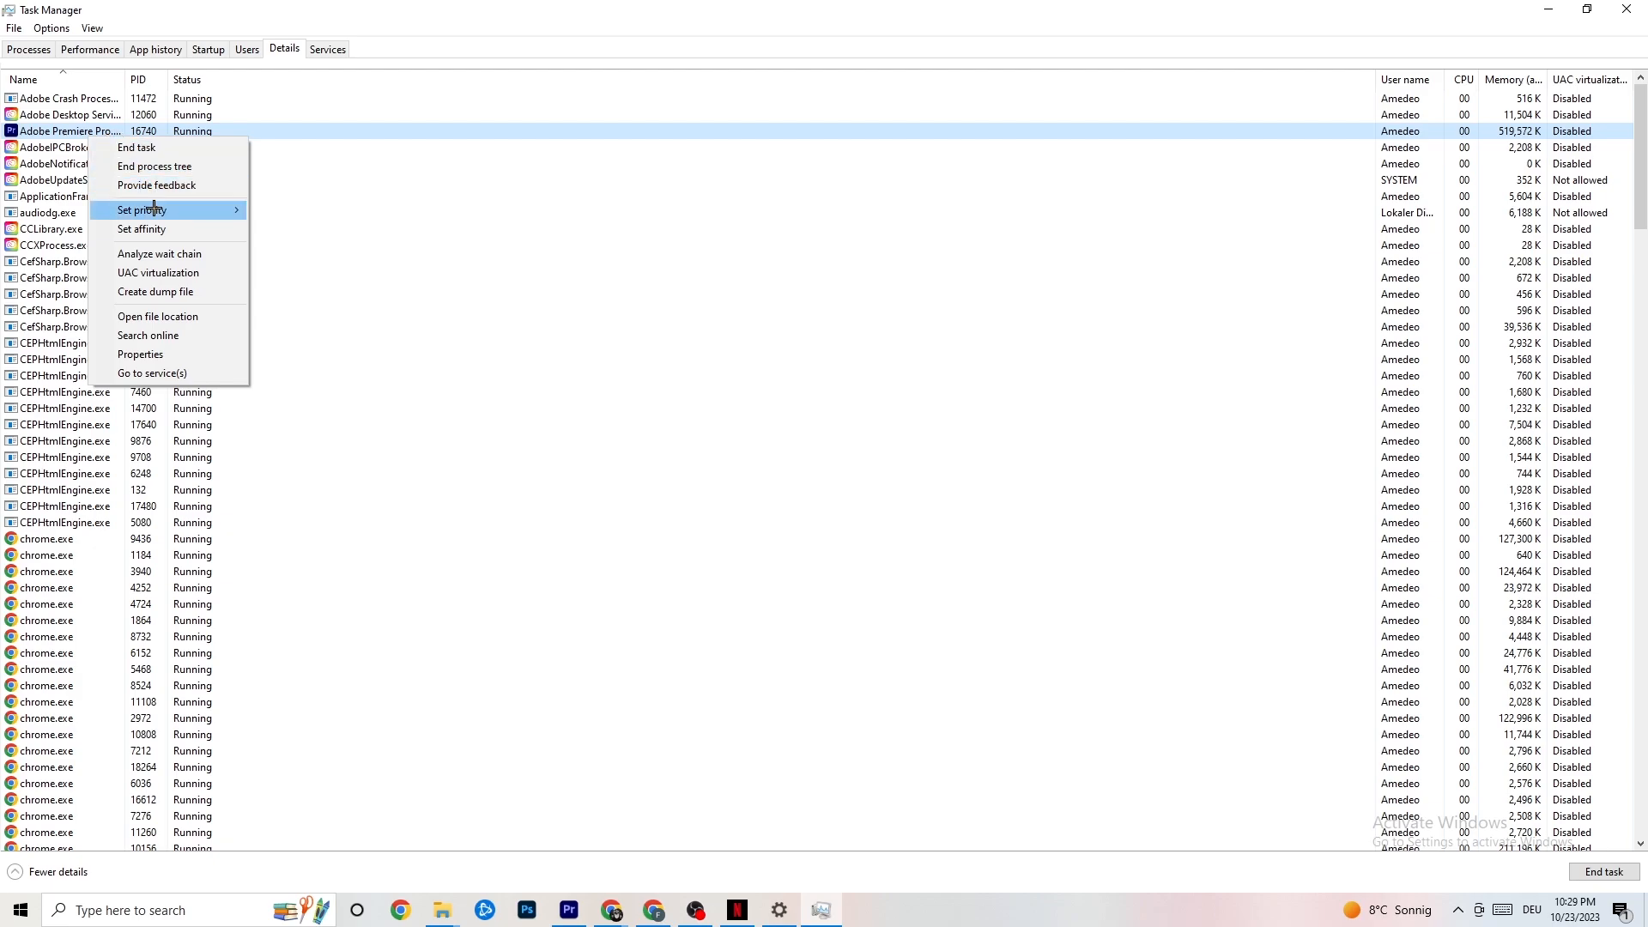
mouse_move(163, 212)
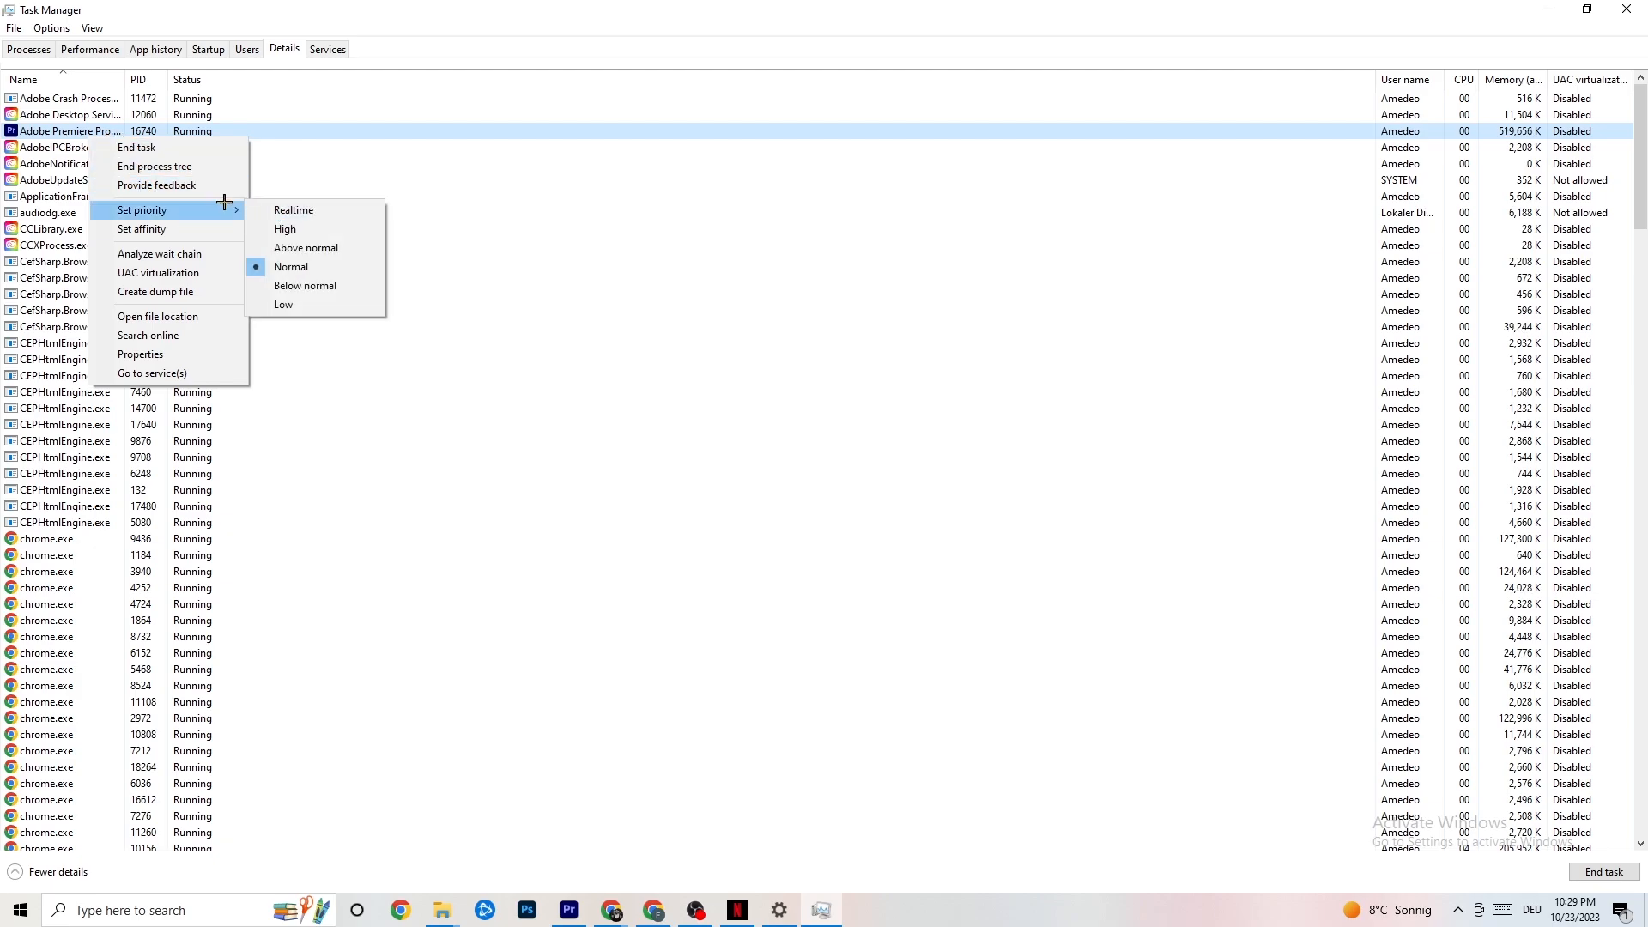
mouse_move(229, 208)
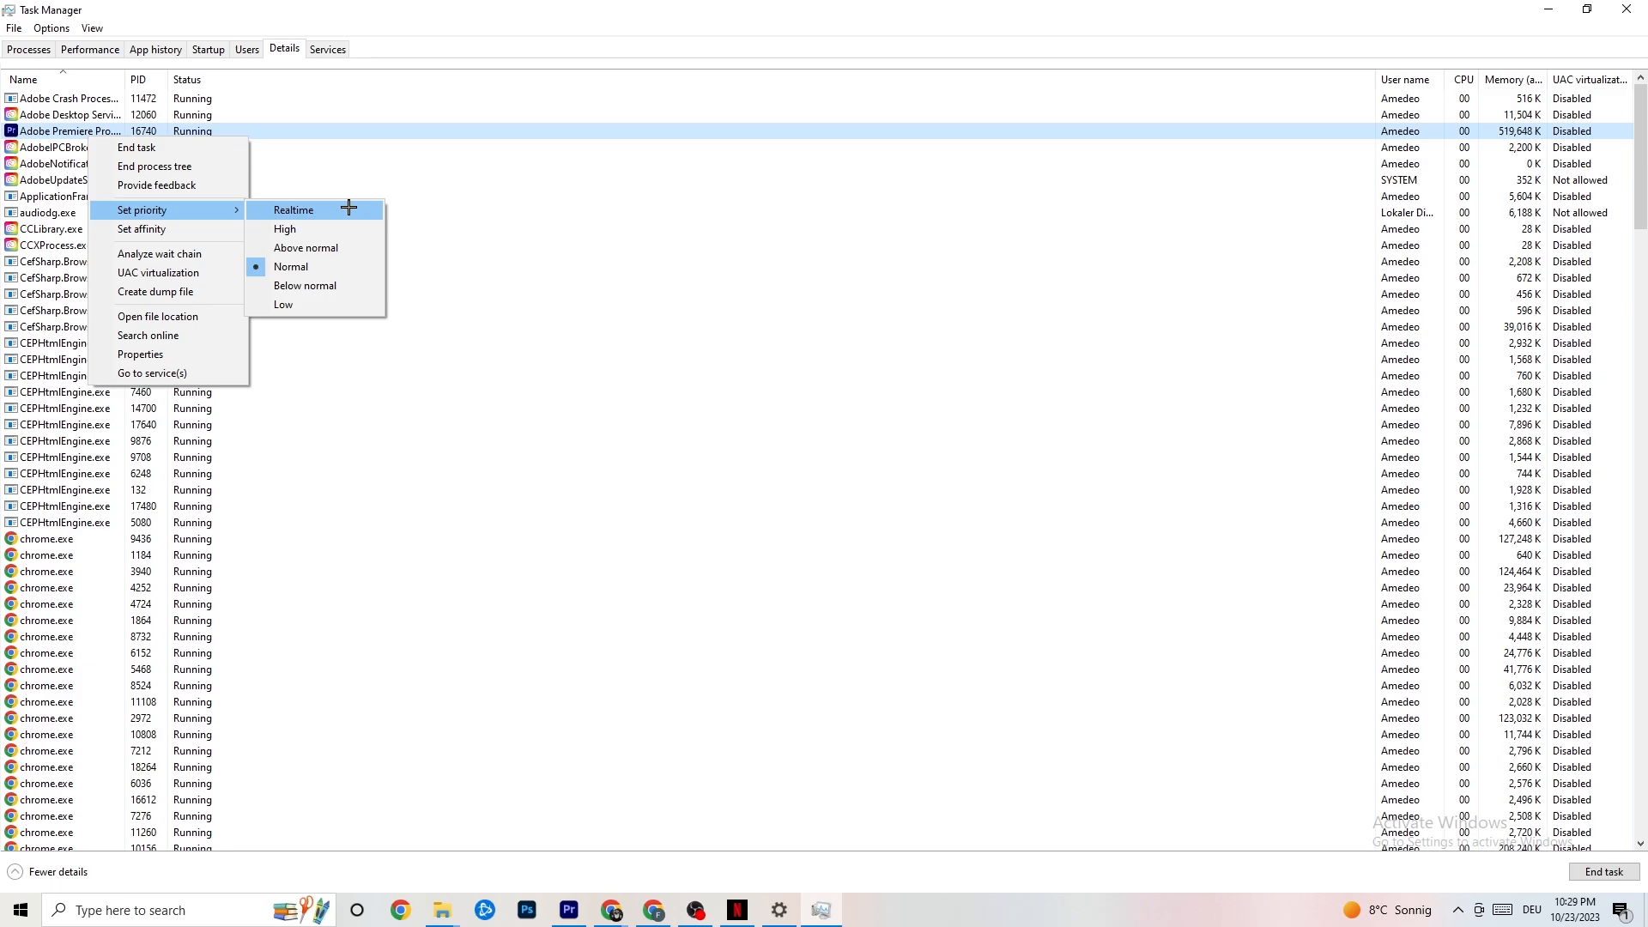
left_click(444, 180)
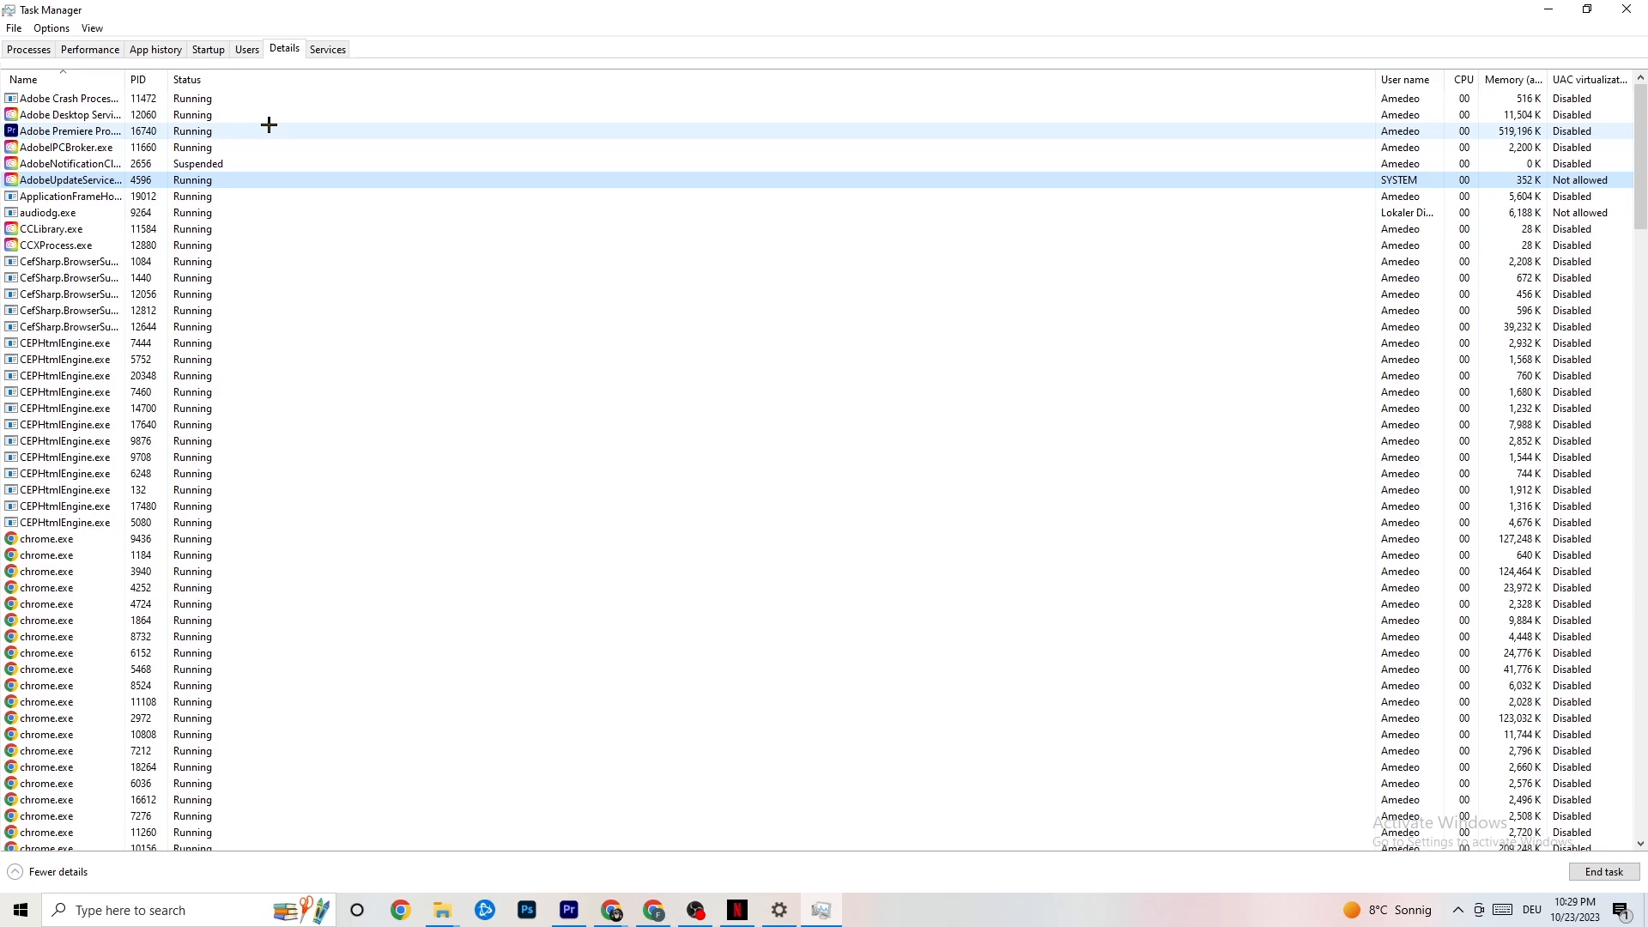
Step: Inspect the disable option for Razer Synapse among the startup apps, then close Task Manager
left_click(209, 49)
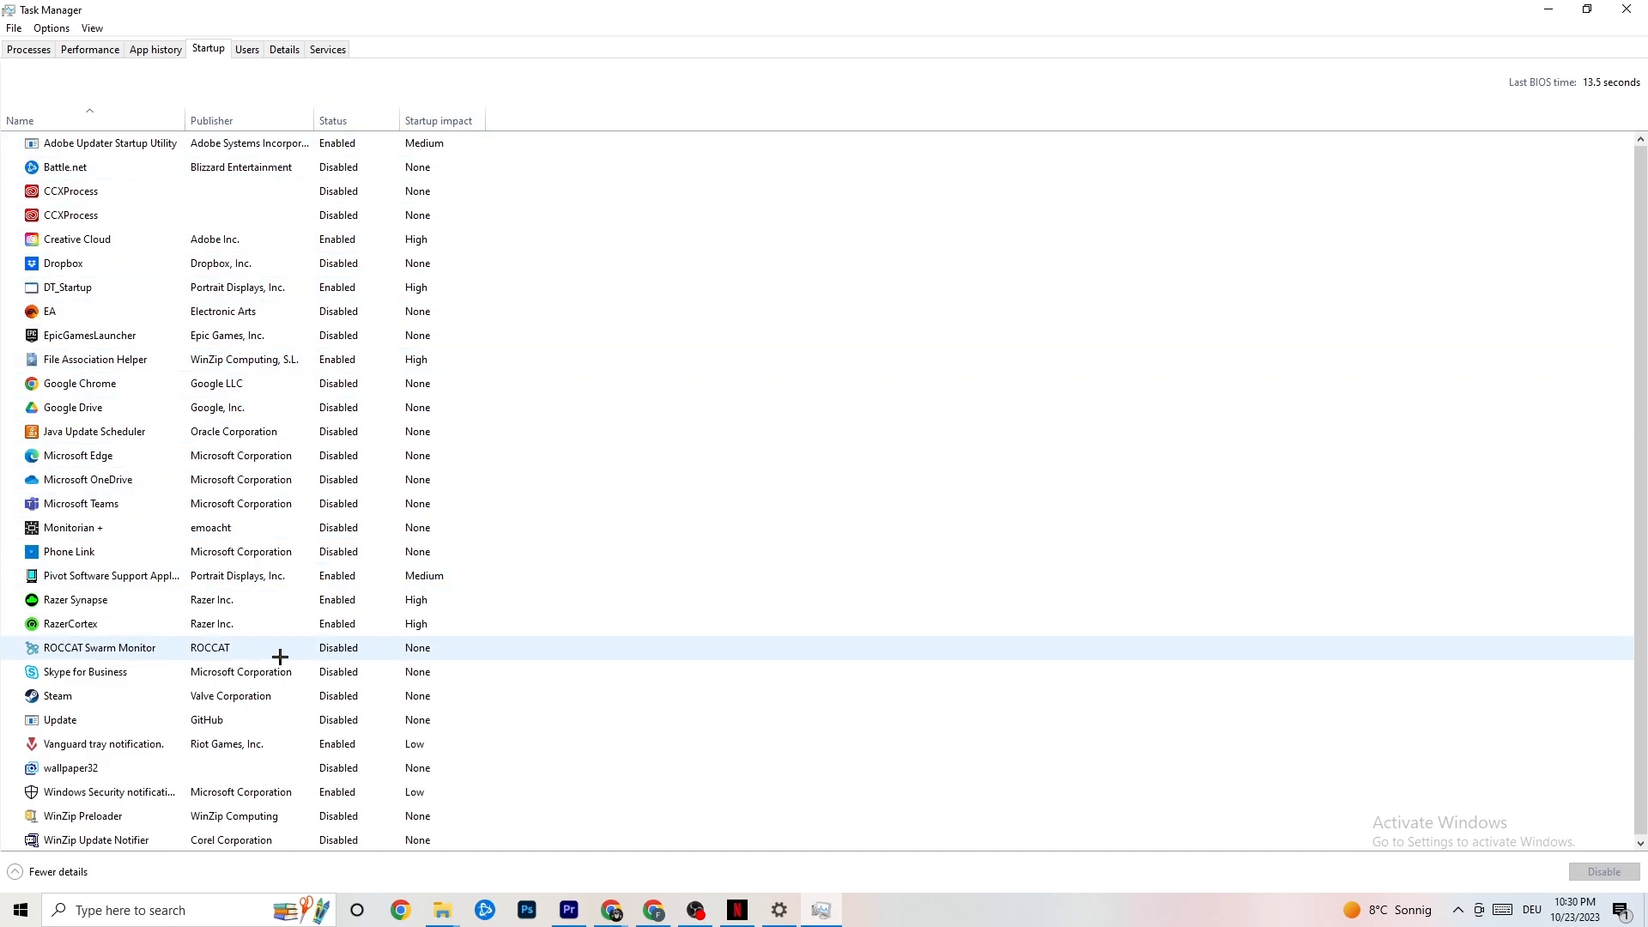
right_click(334, 601)
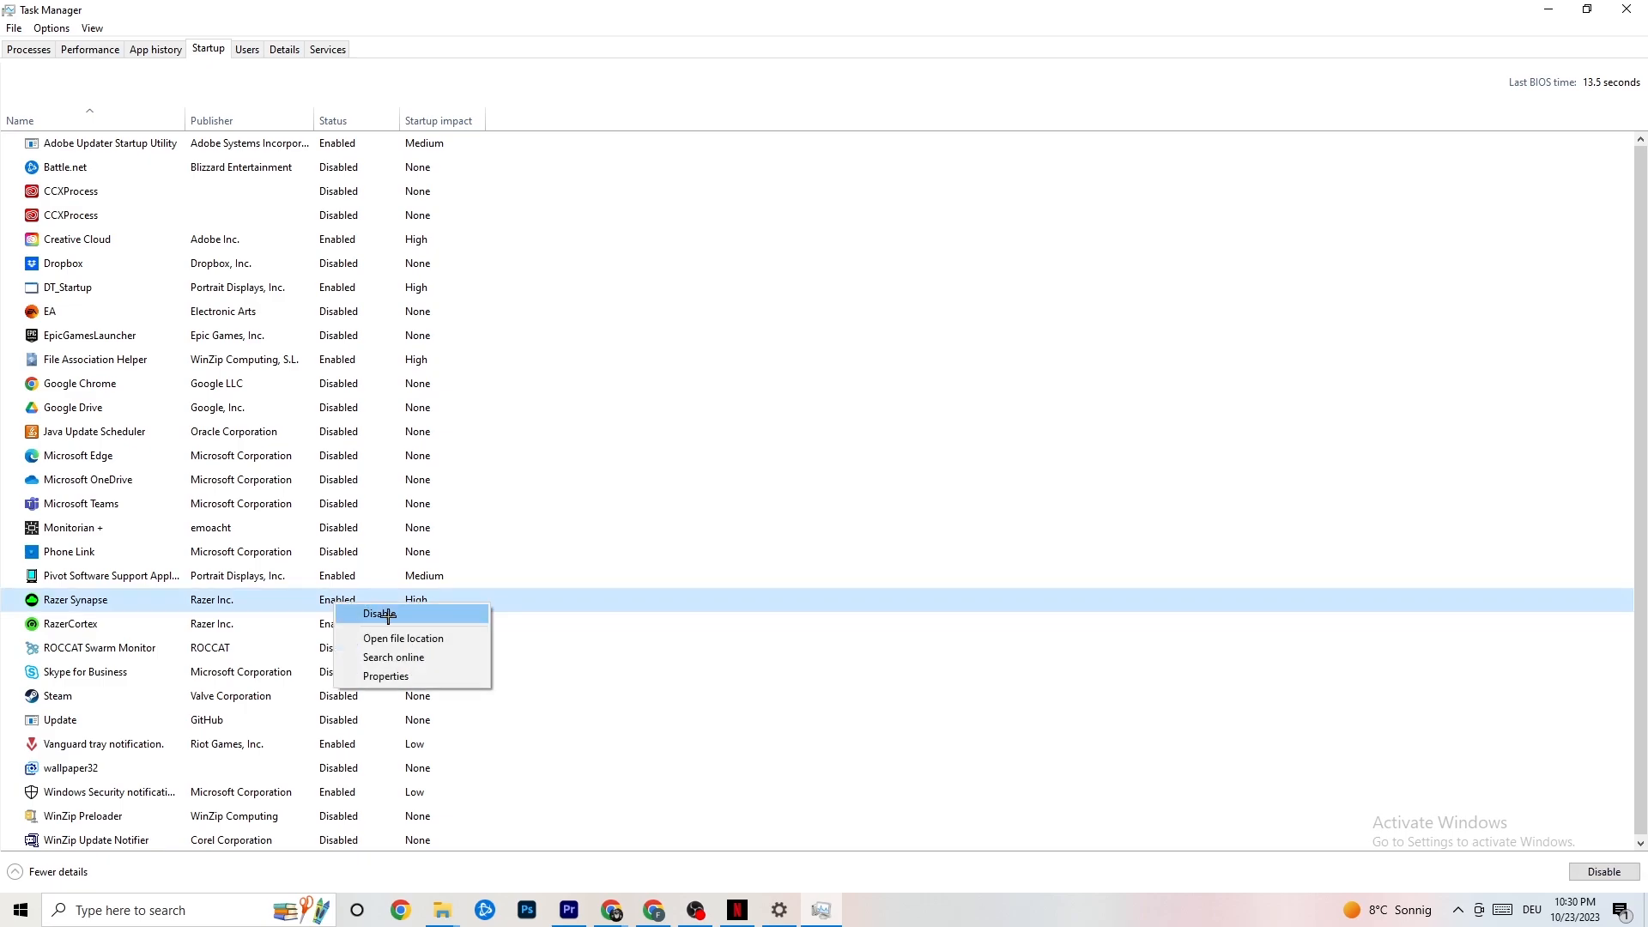
left_click(850, 86)
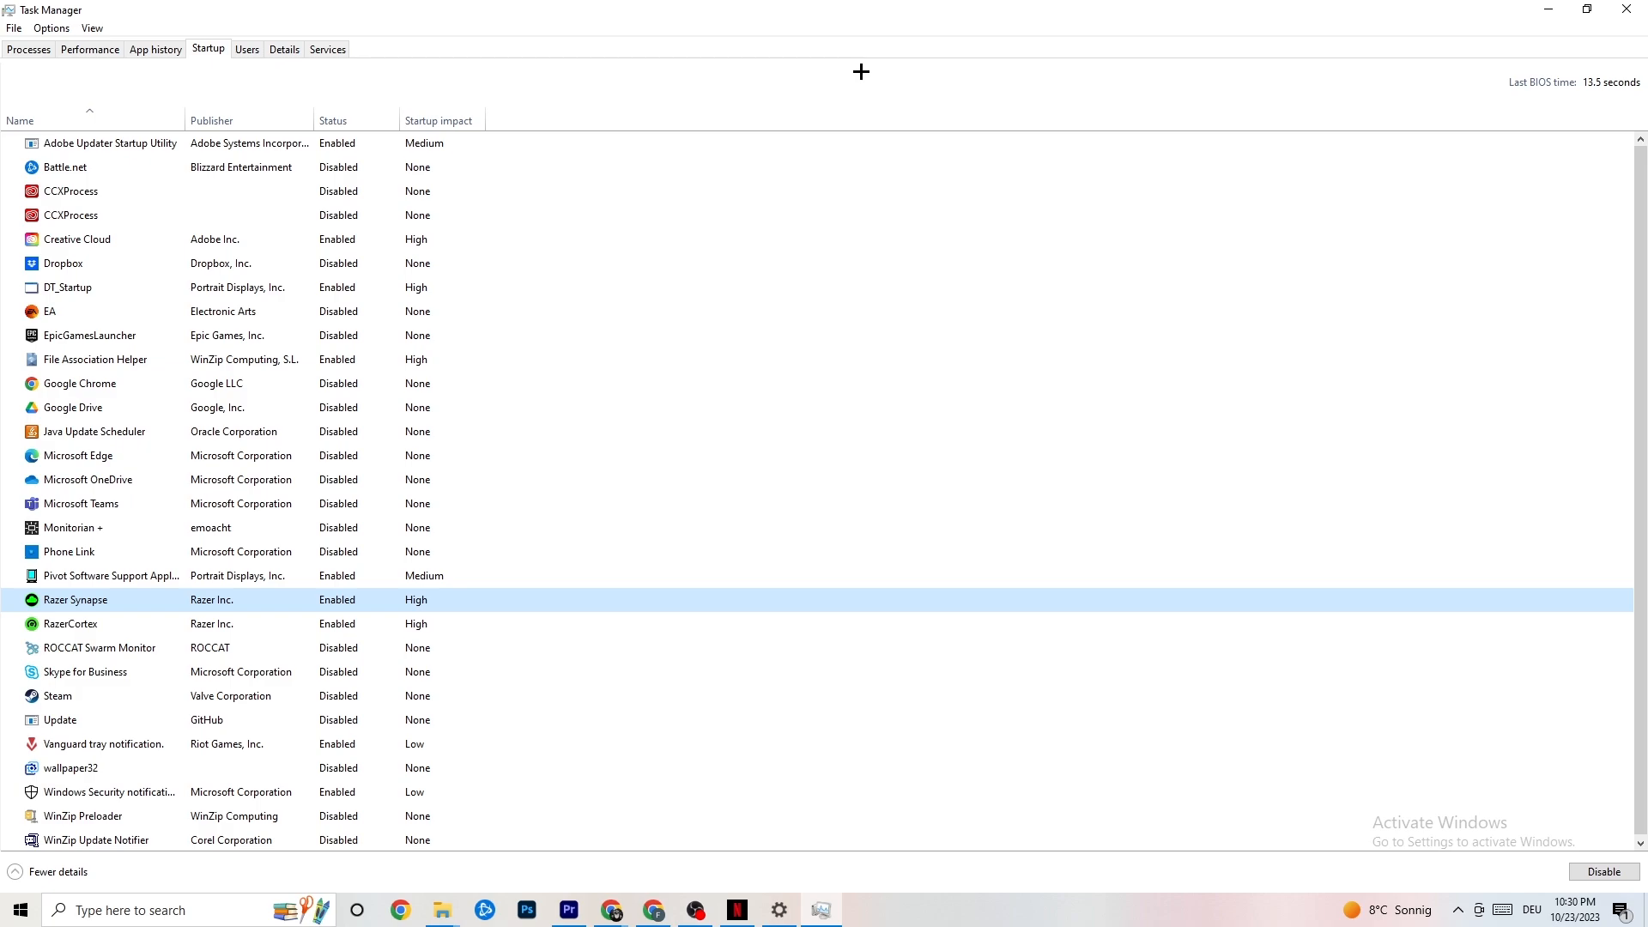
left_click(1618, 7)
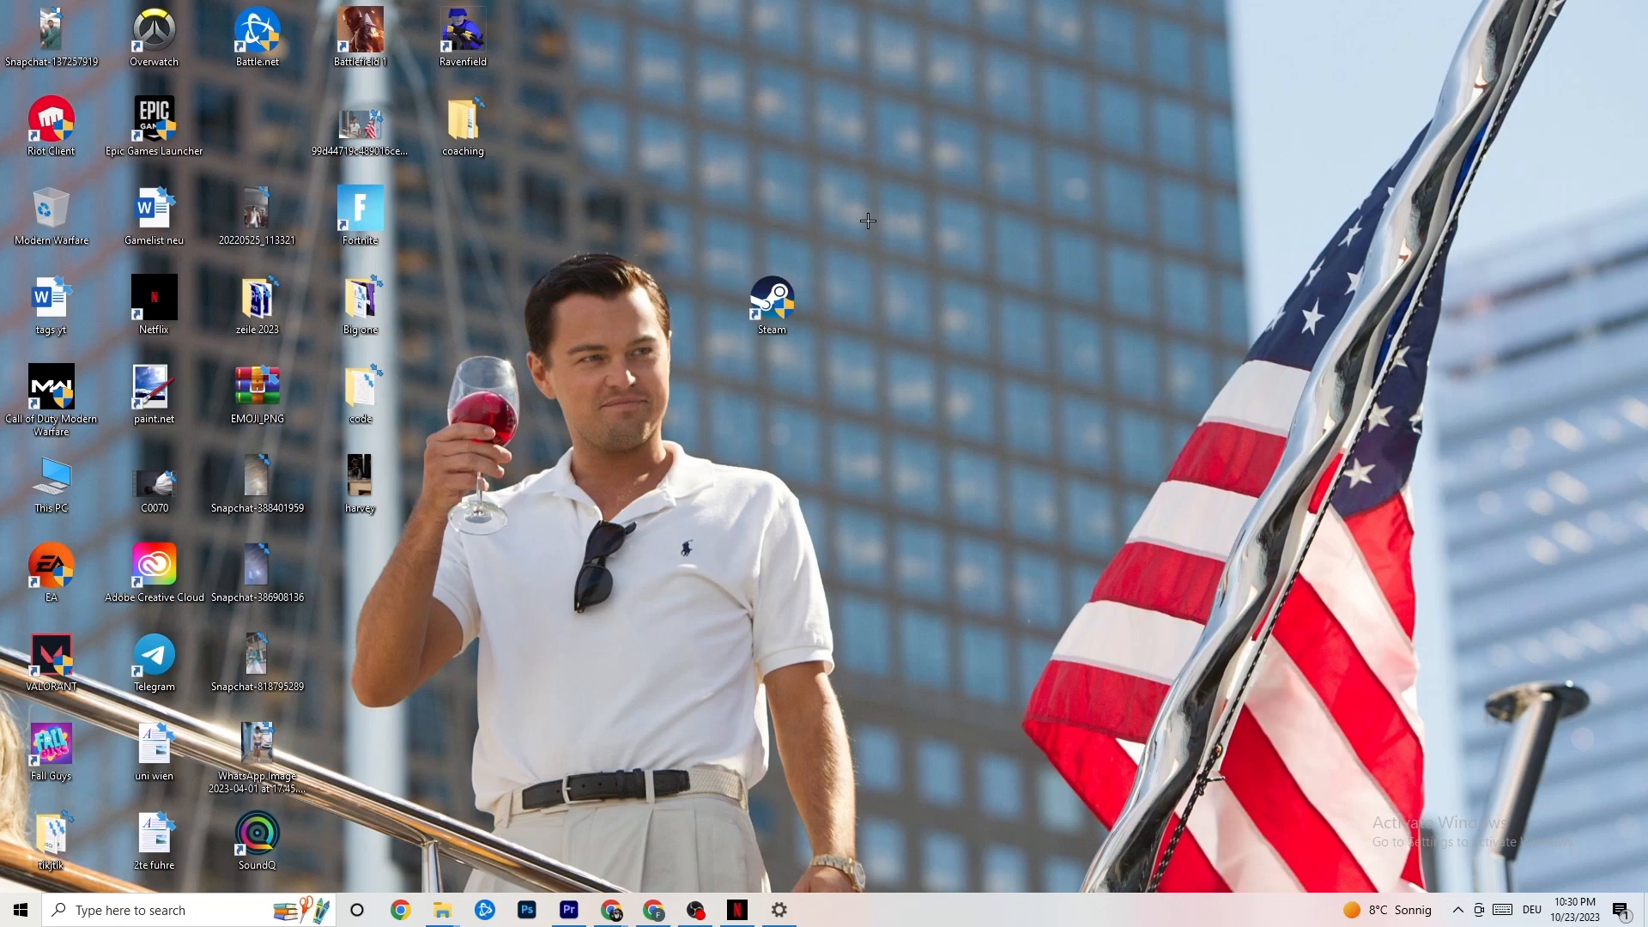
Step: Open the System display settings and review the scale options for text, apps and other items
left_click(12, 922)
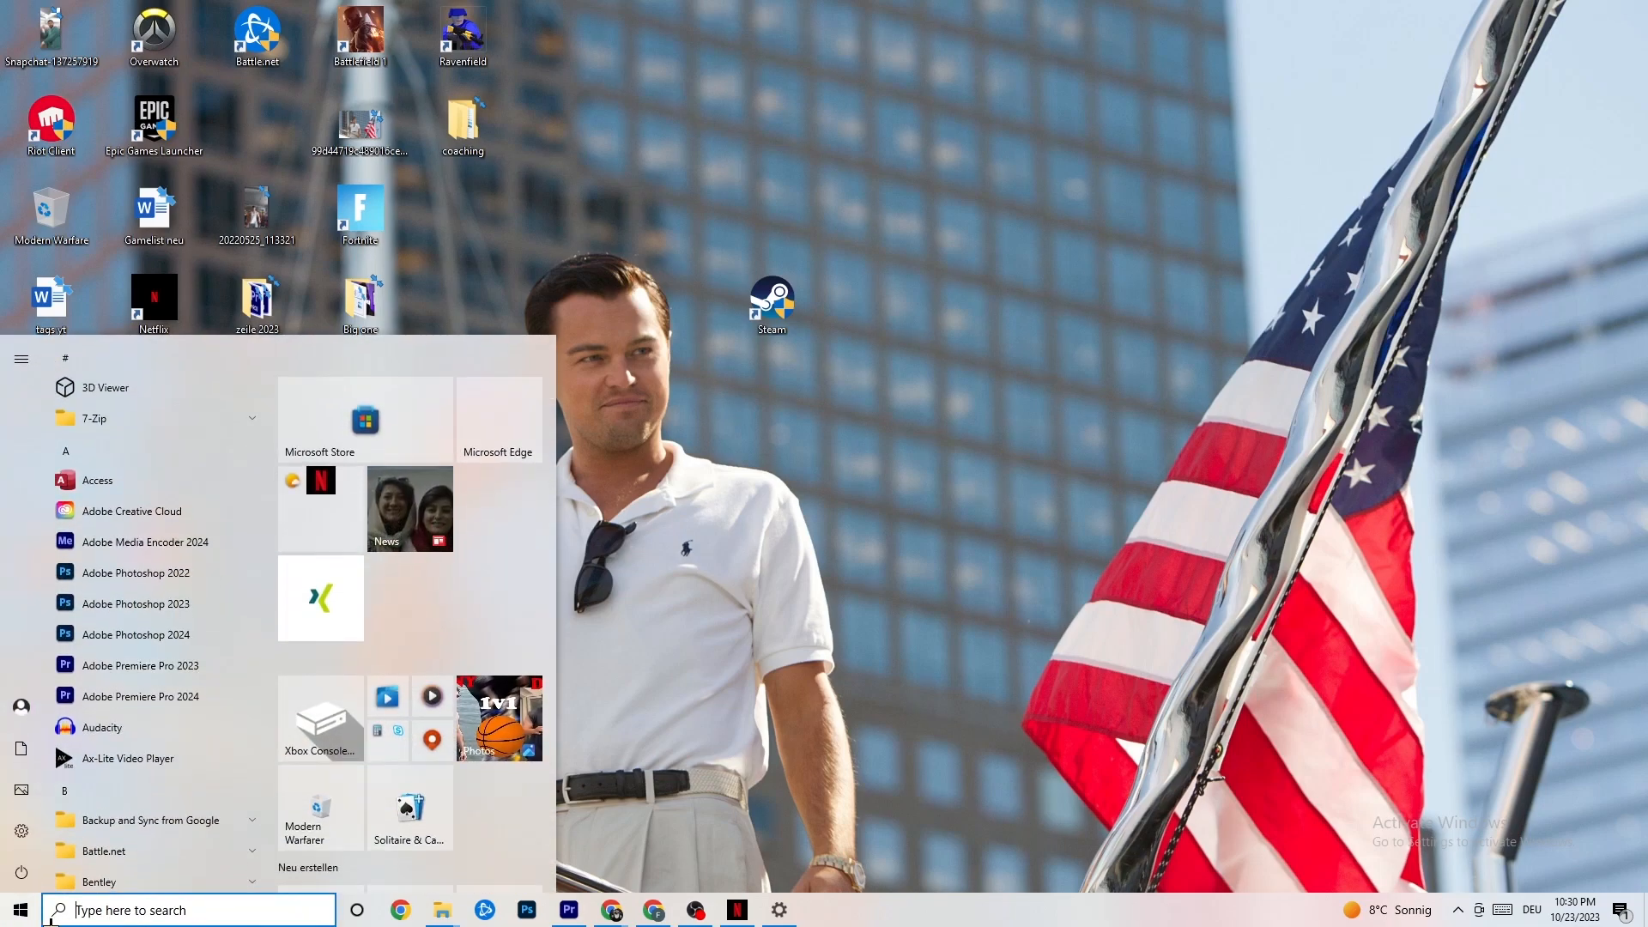
left_click(22, 831)
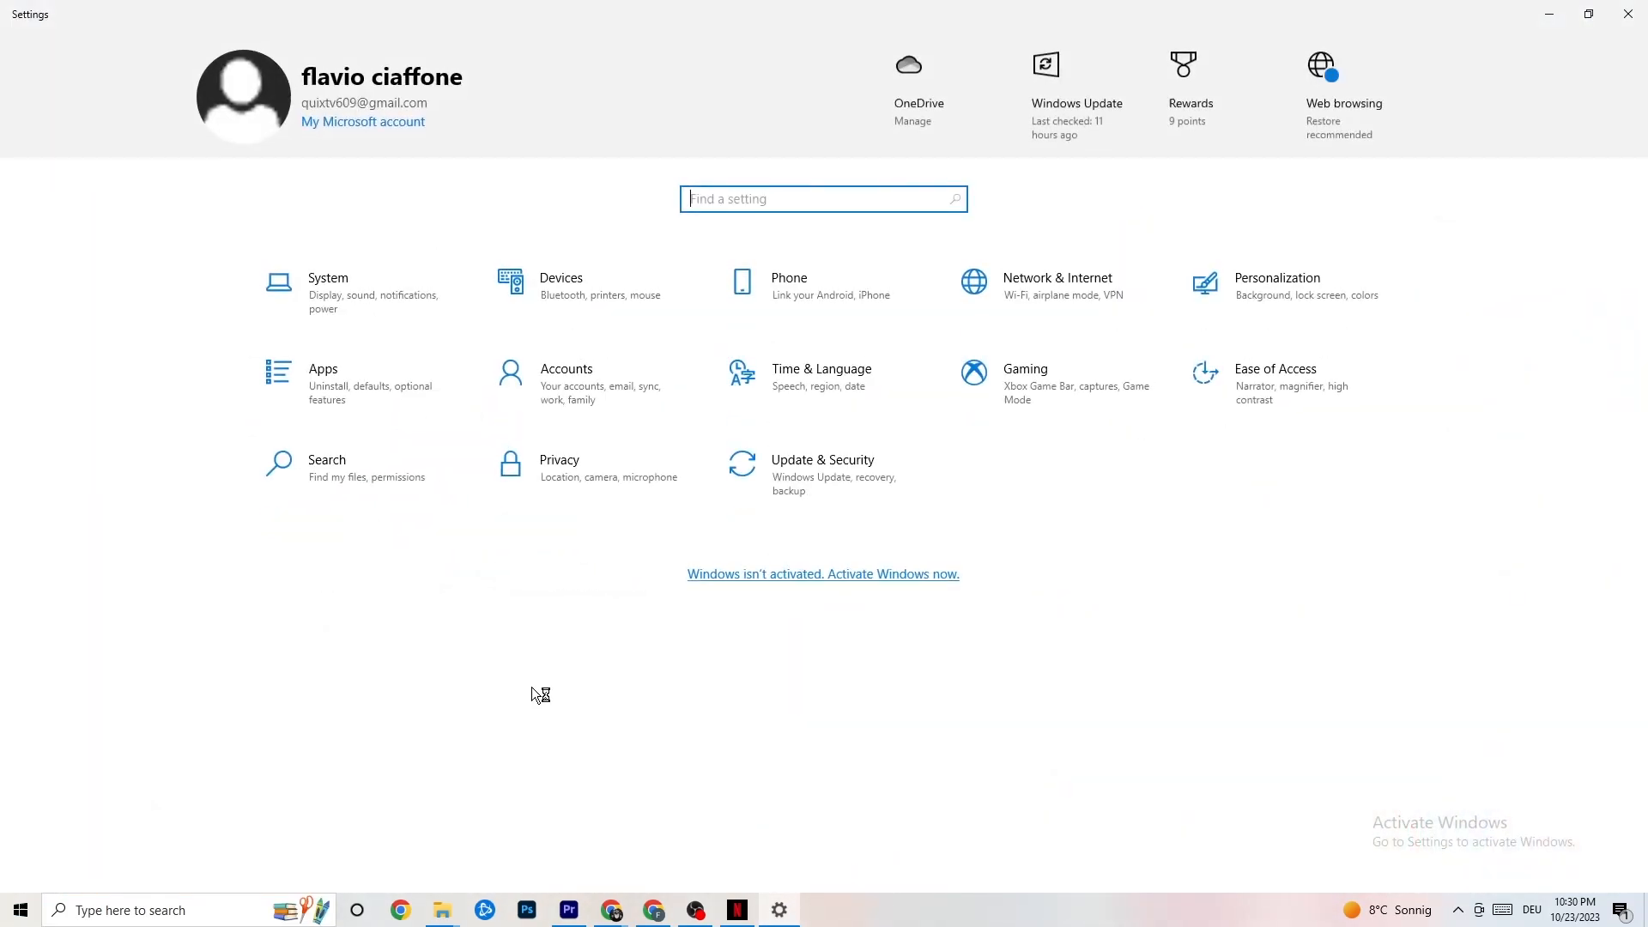
left_click(360, 290)
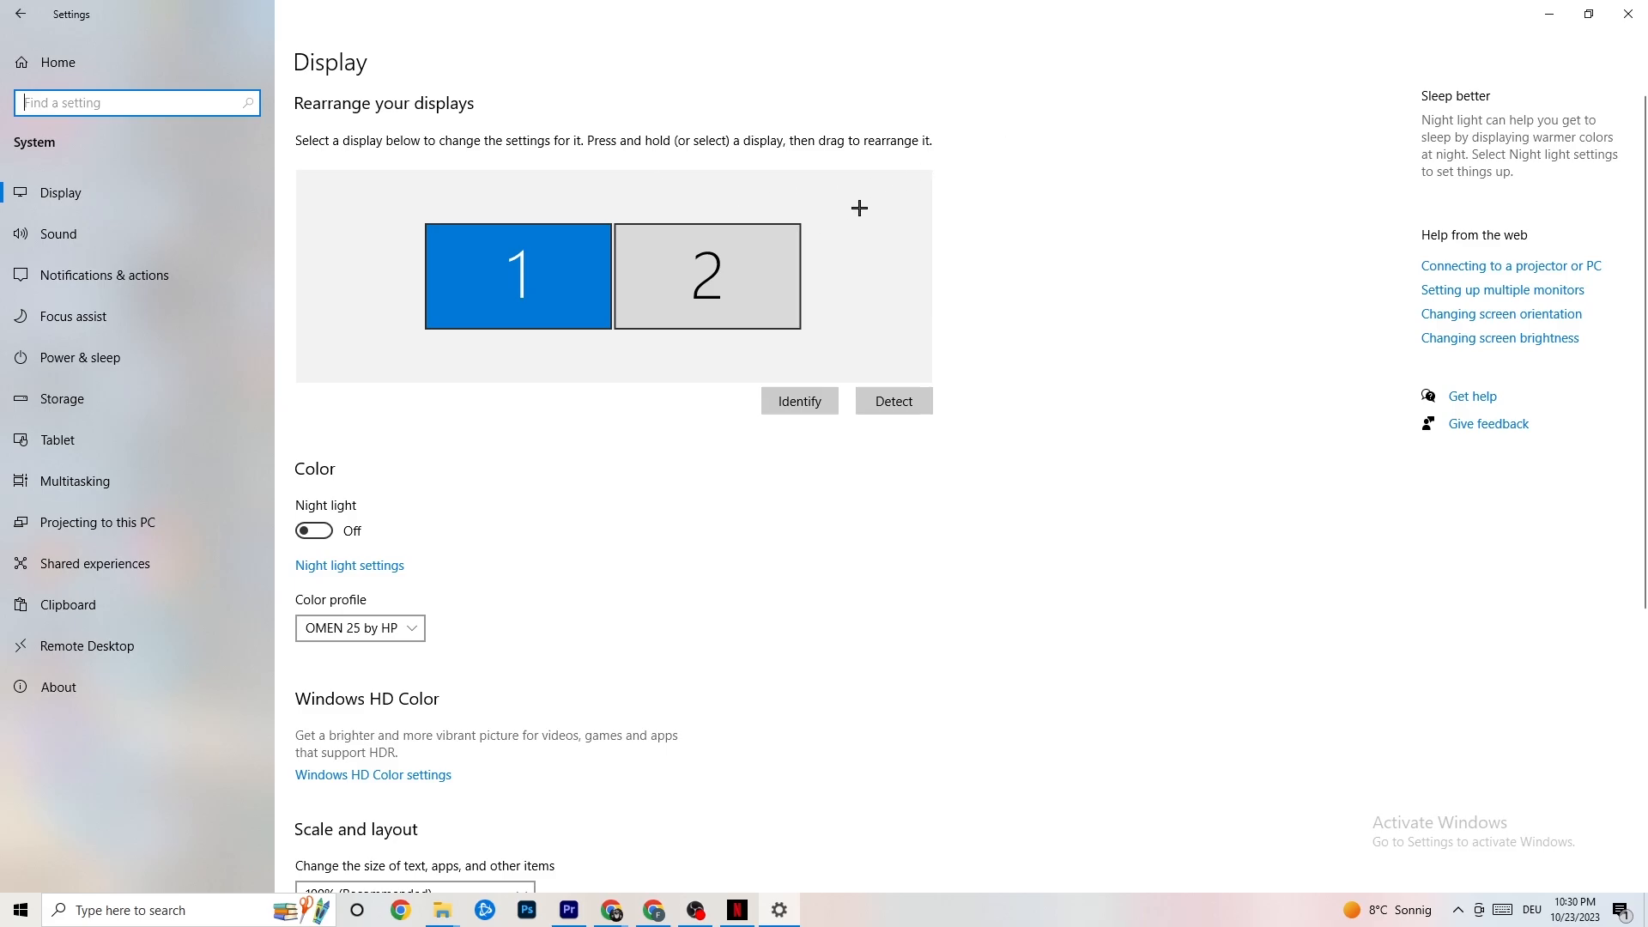
scroll(801, 191, "down", 5)
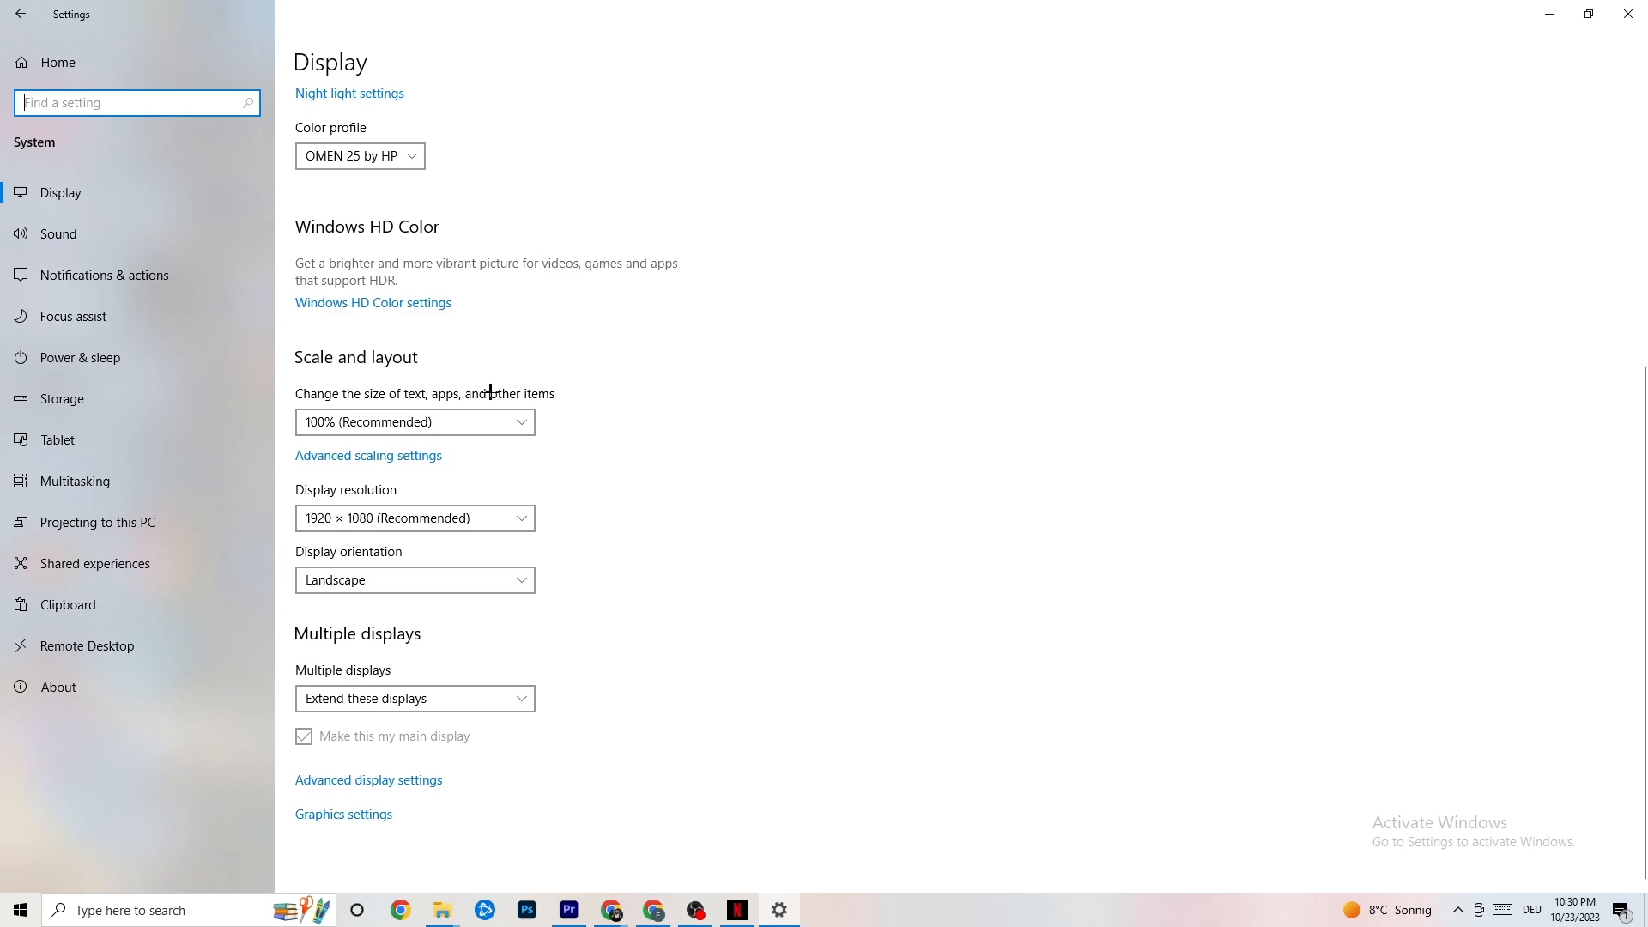
left_click(478, 421)
left_click(649, 332)
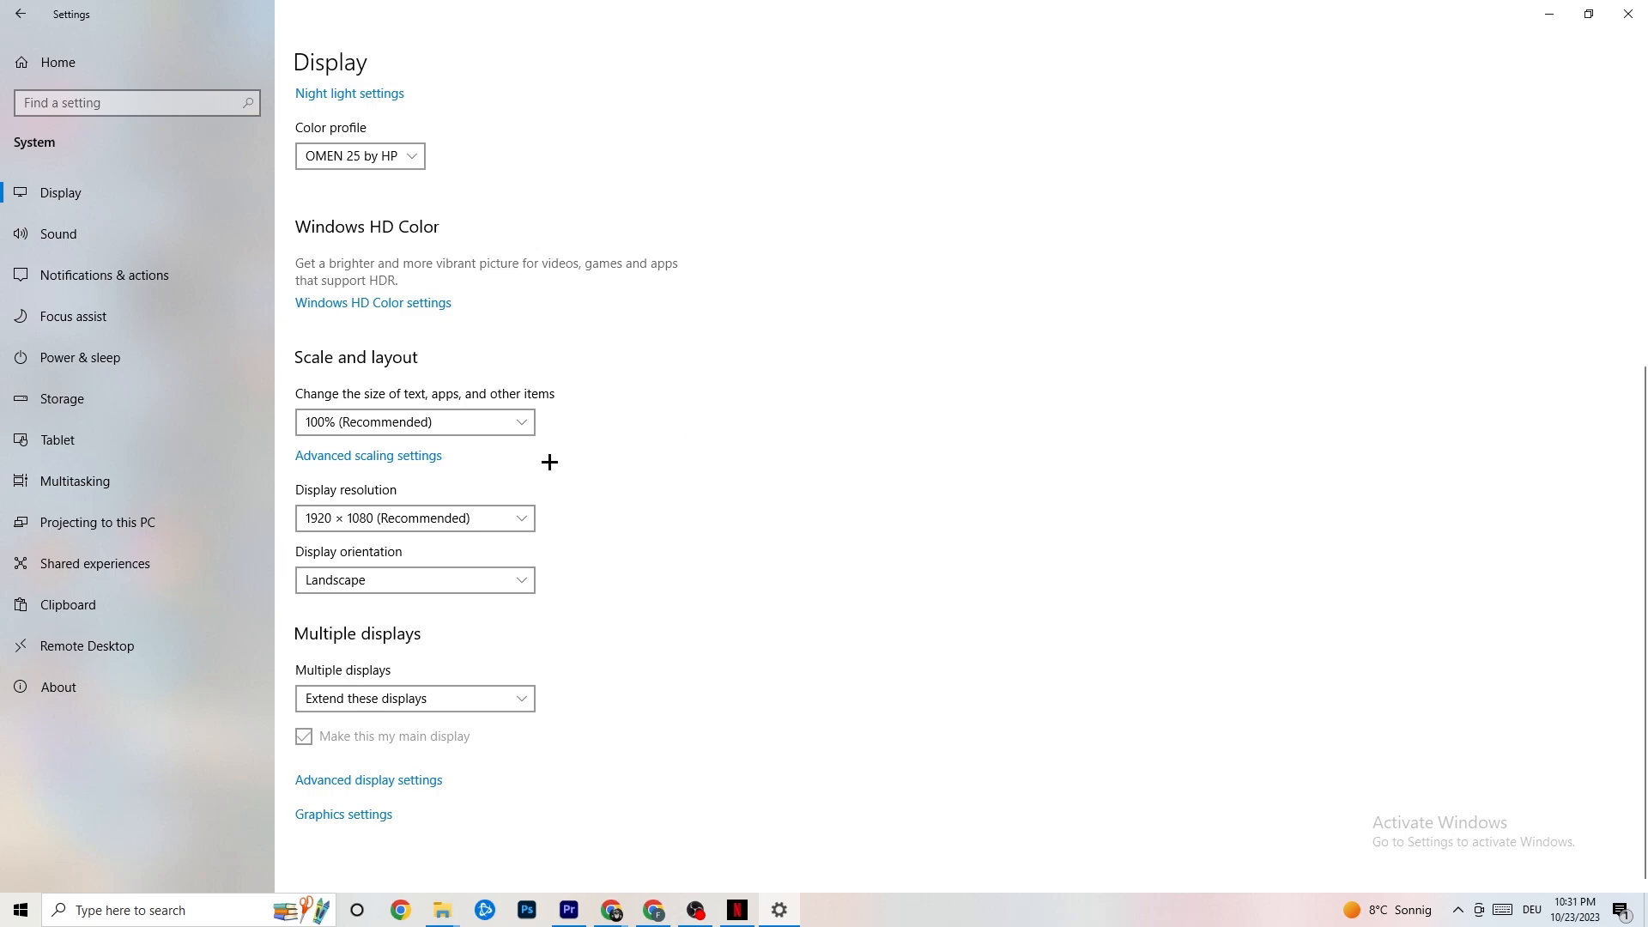
Step: Open Power & sleep settings and view the additional power plans, then close that window
left_click(103, 356)
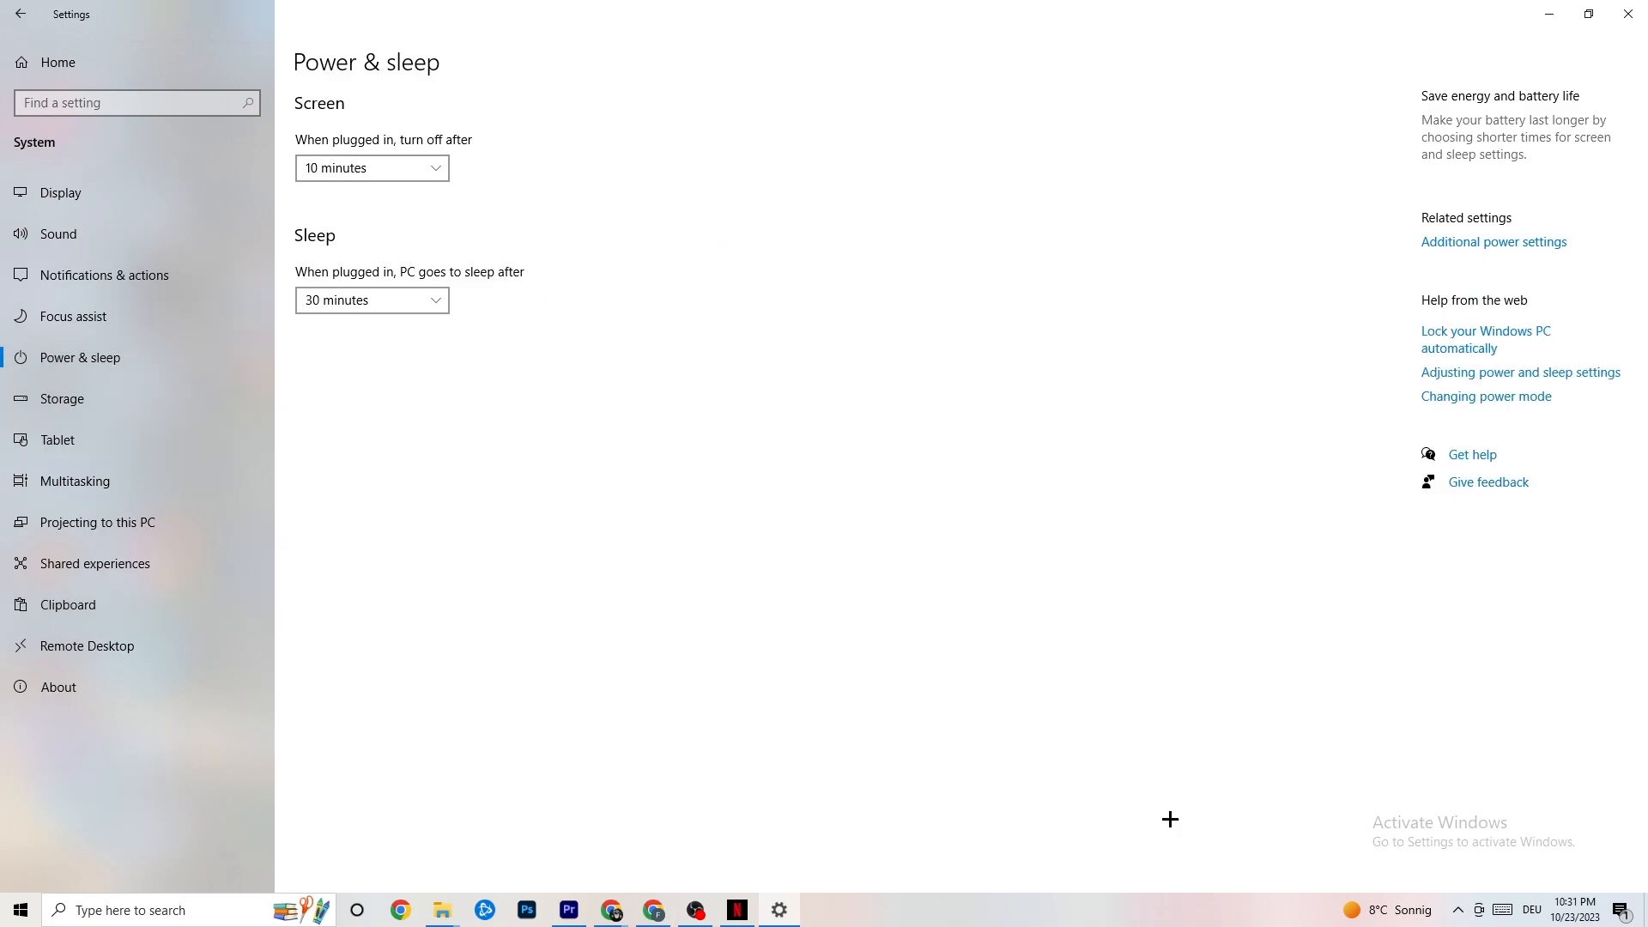
left_click(1525, 241)
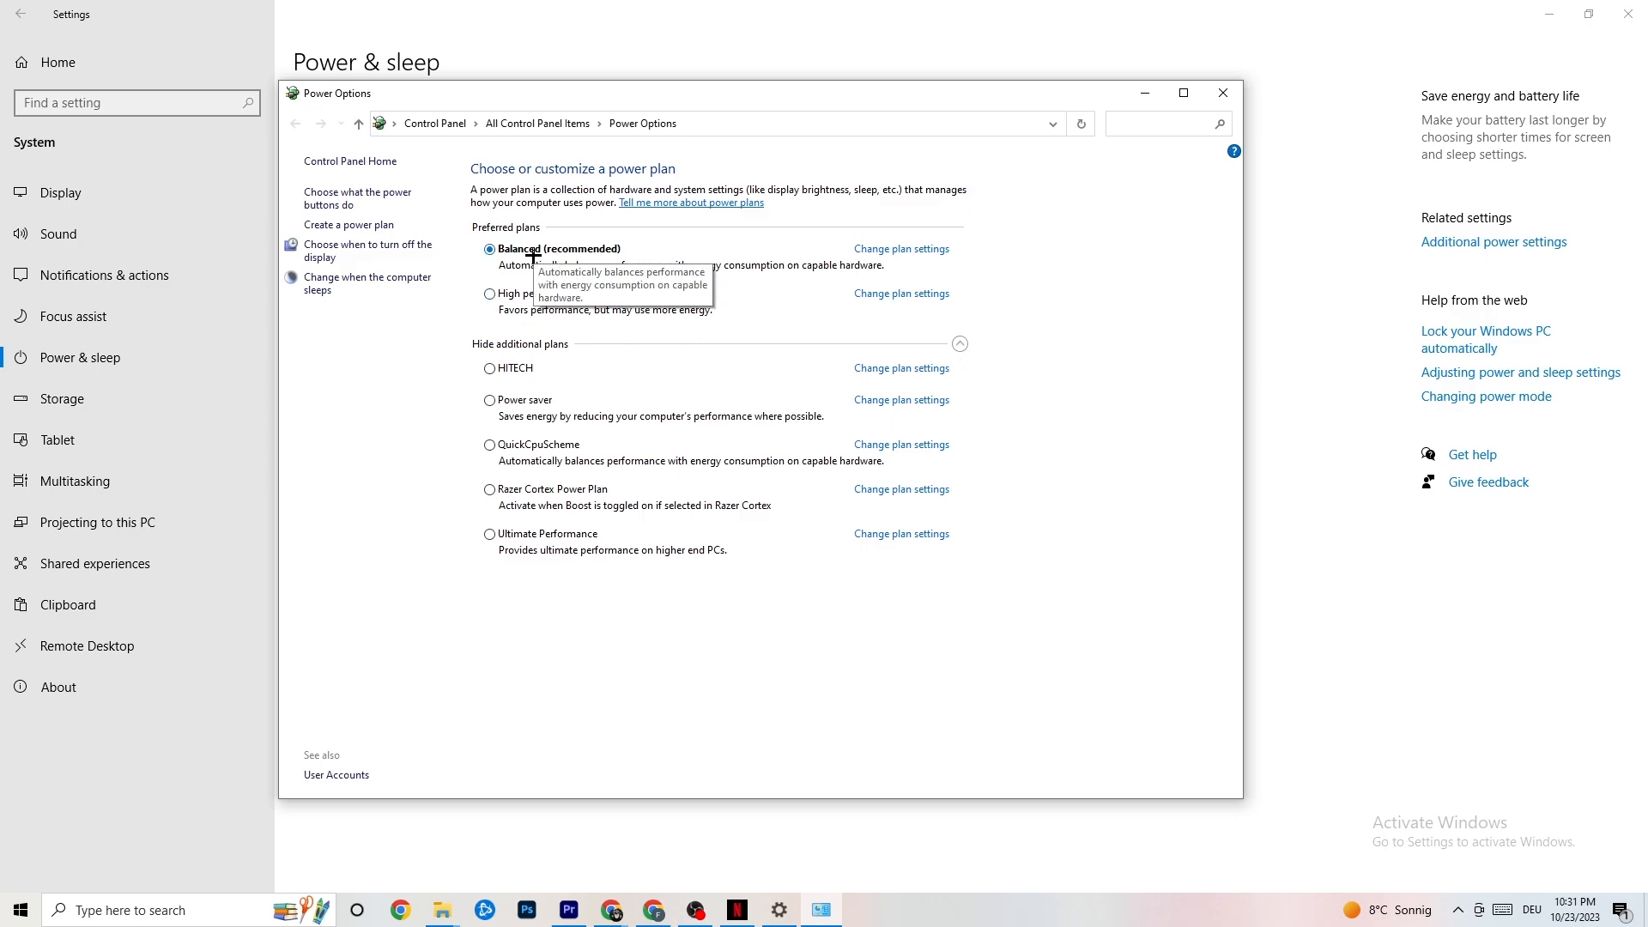
left_click(1223, 92)
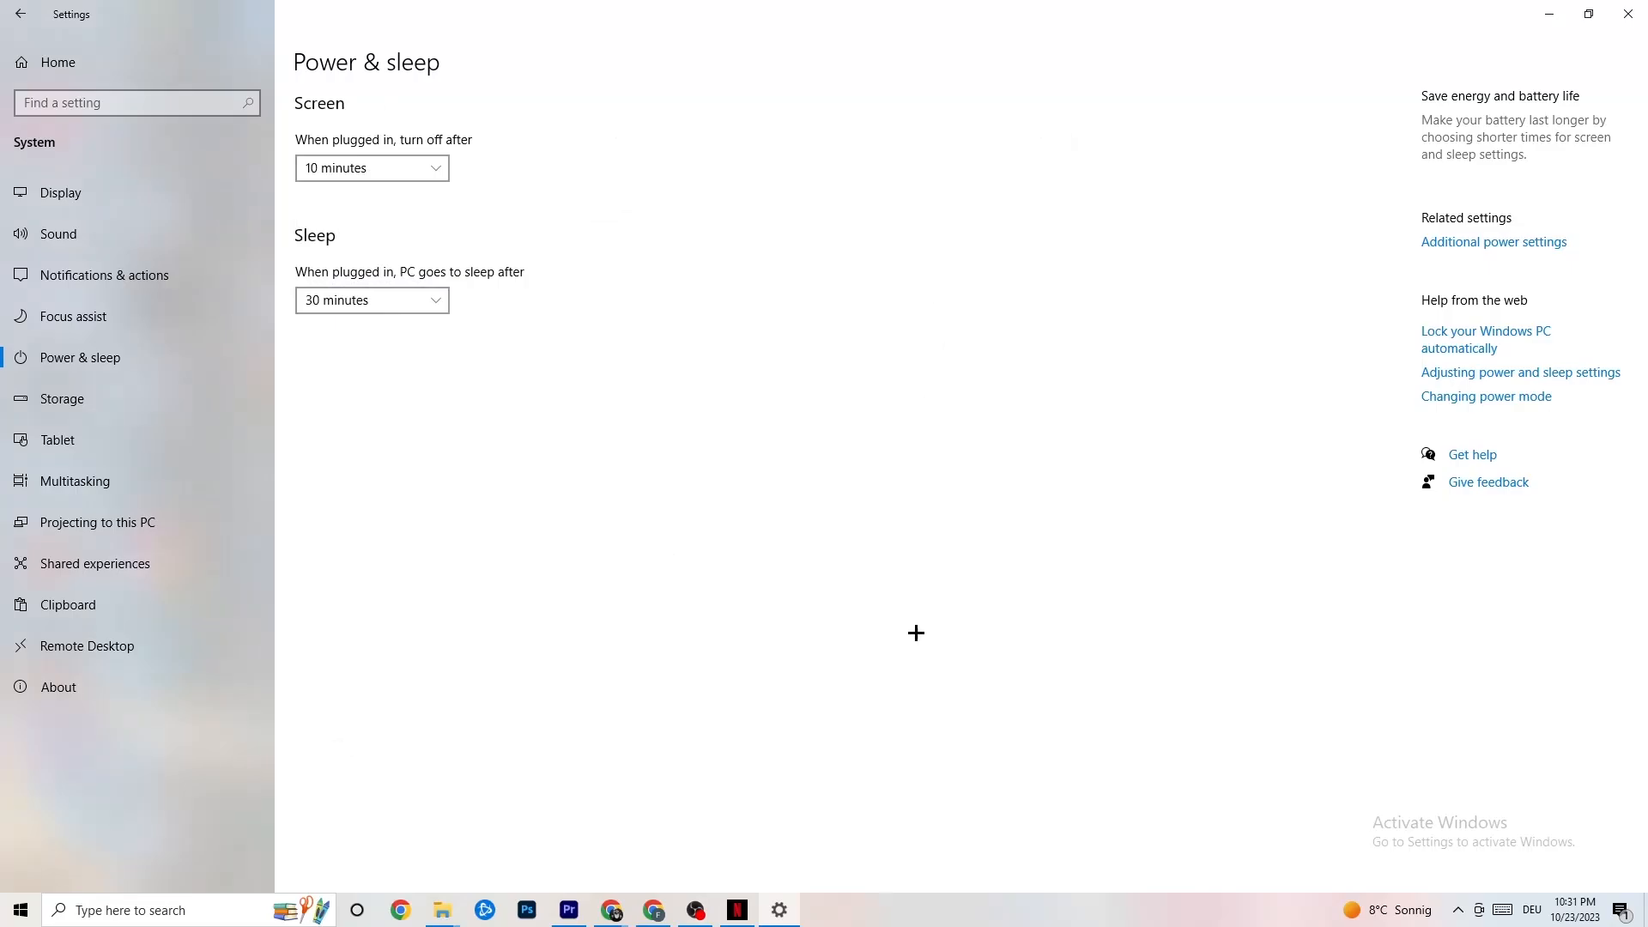
Step: Open Storage settings and the Configure Storage Sense page
left_click(129, 415)
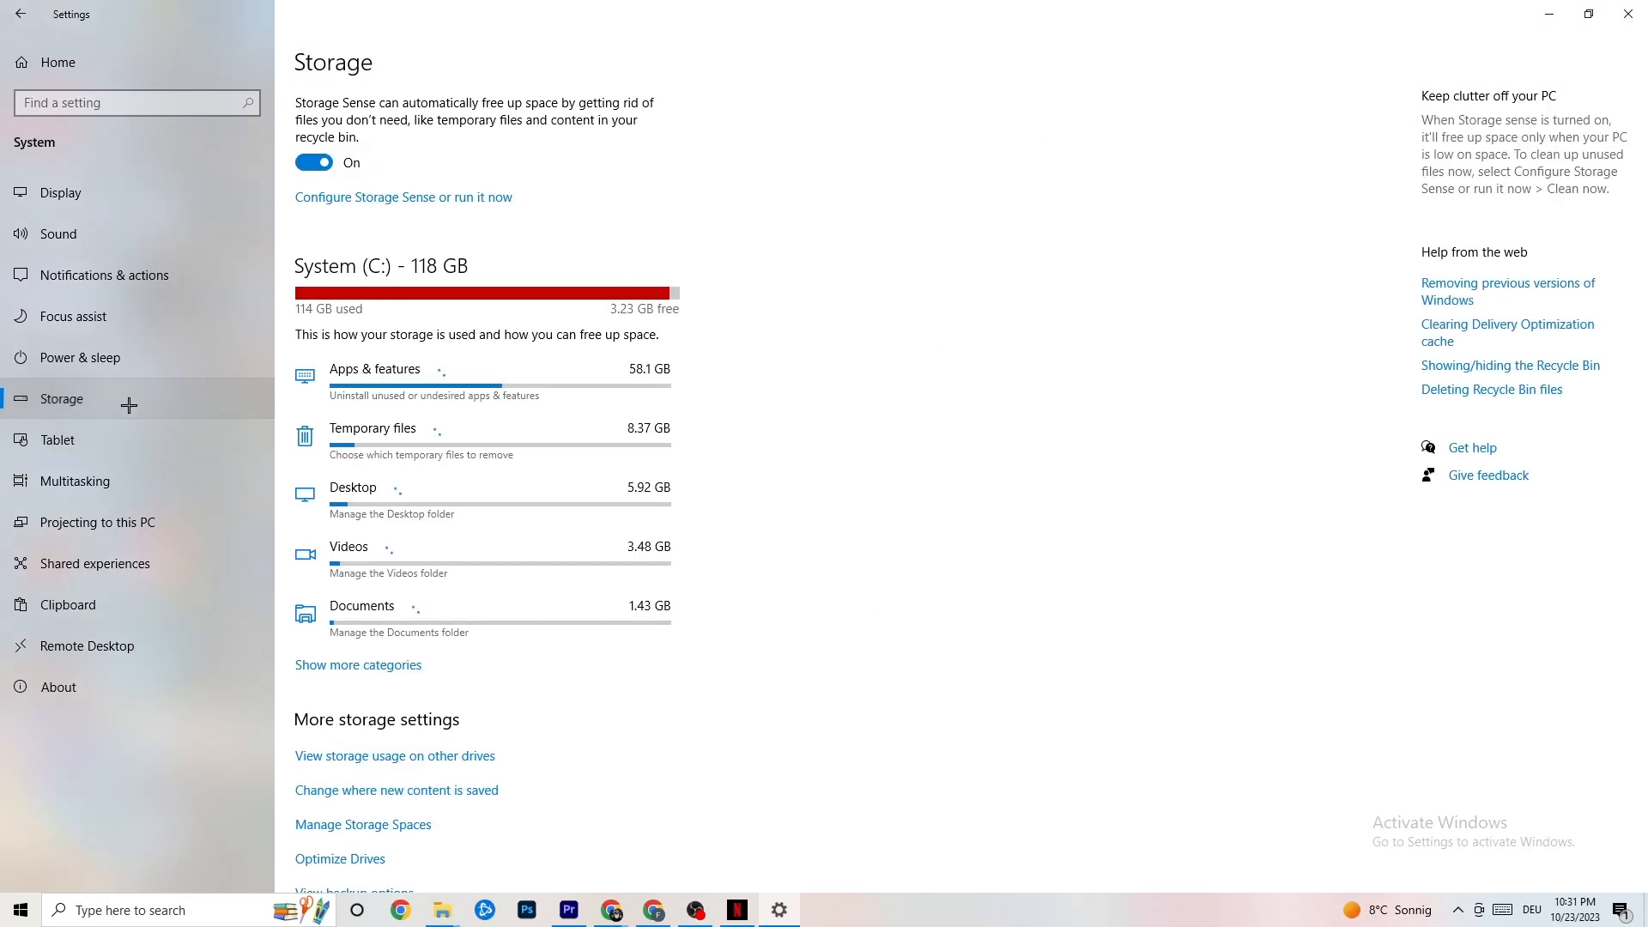
left_click(390, 199)
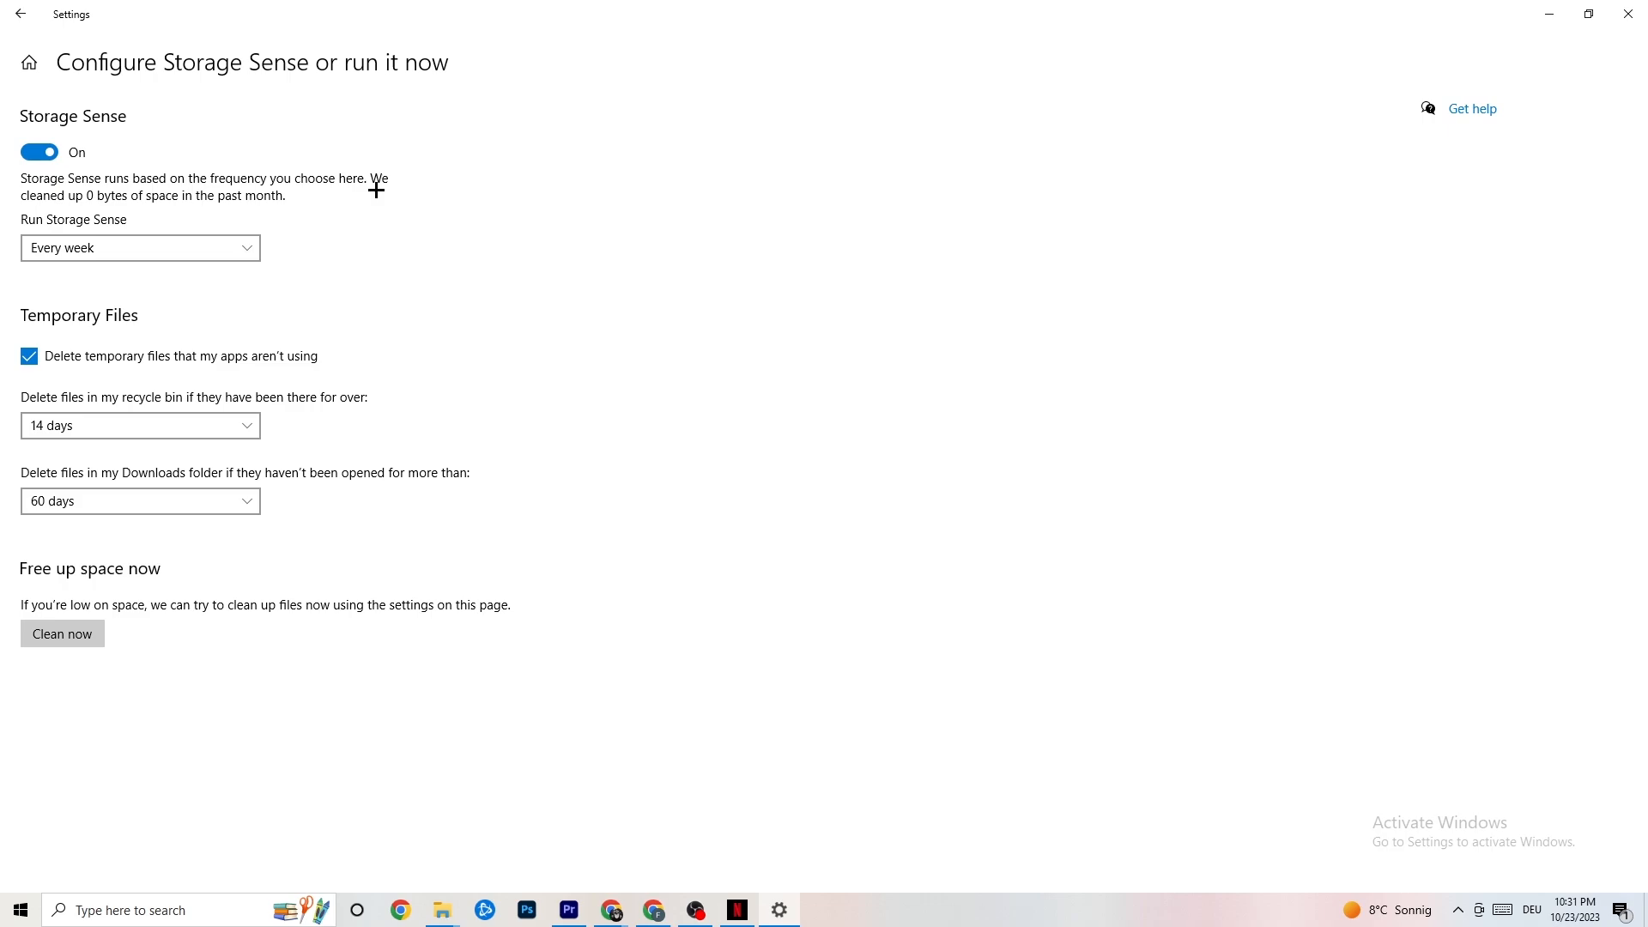
Step: Review the Storage Sense run frequency and temporary-file deletion options, then go back to the Settings home page
left_click(184, 248)
left_click(184, 250)
left_click(204, 250)
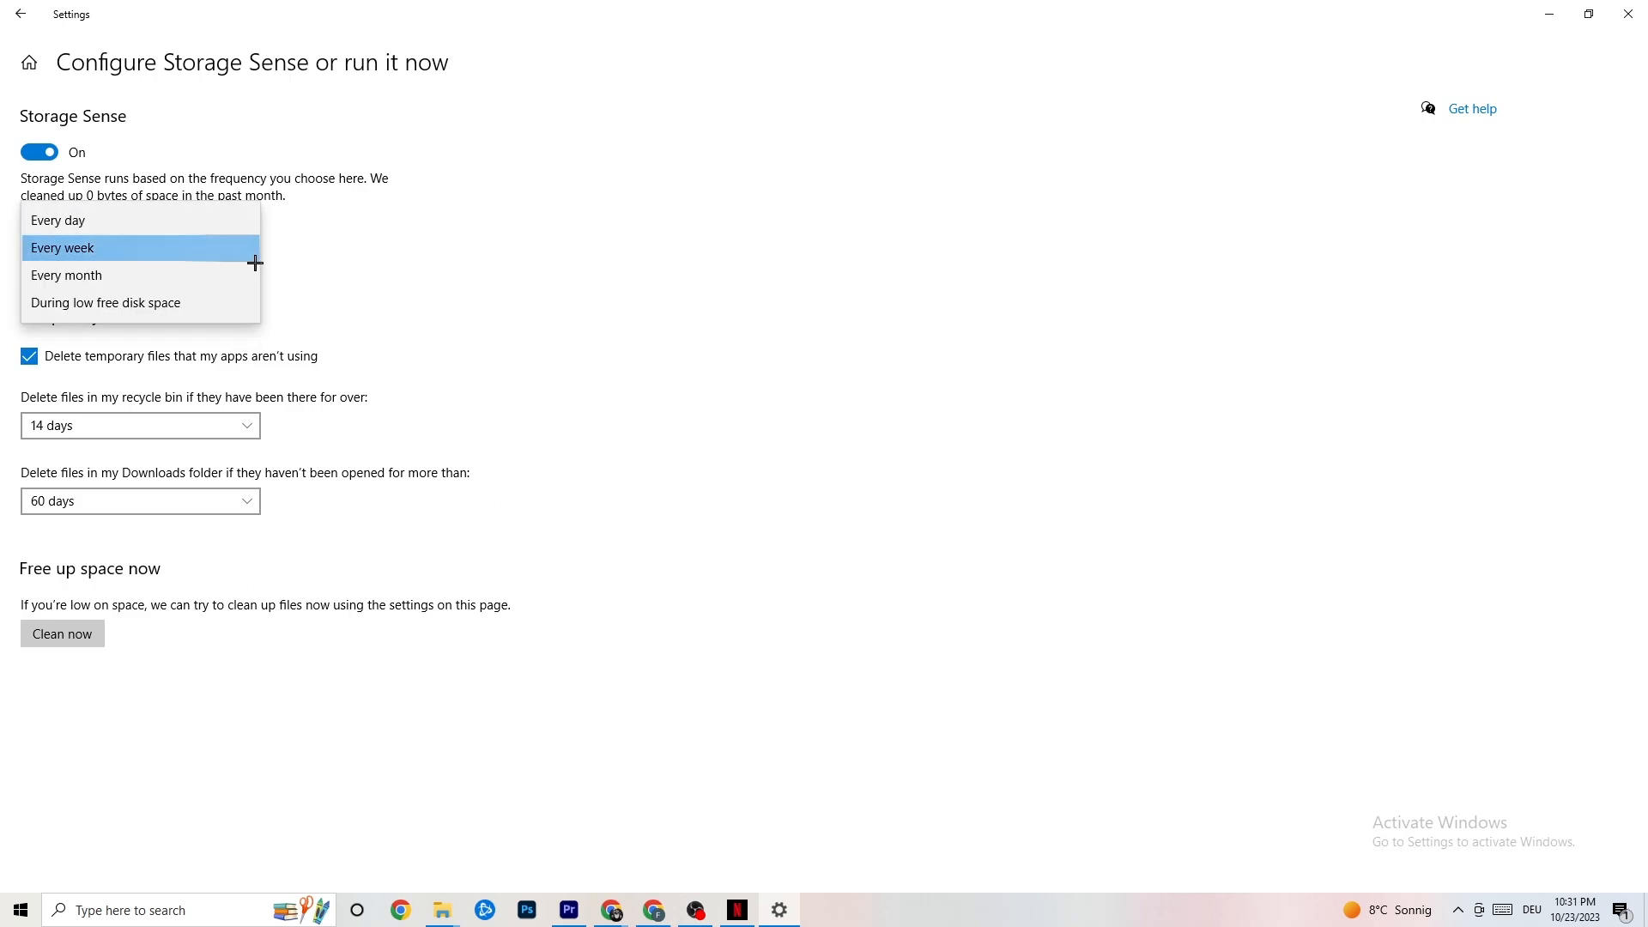
left_click(436, 341)
left_click(192, 421)
left_click(580, 344)
left_click(206, 504)
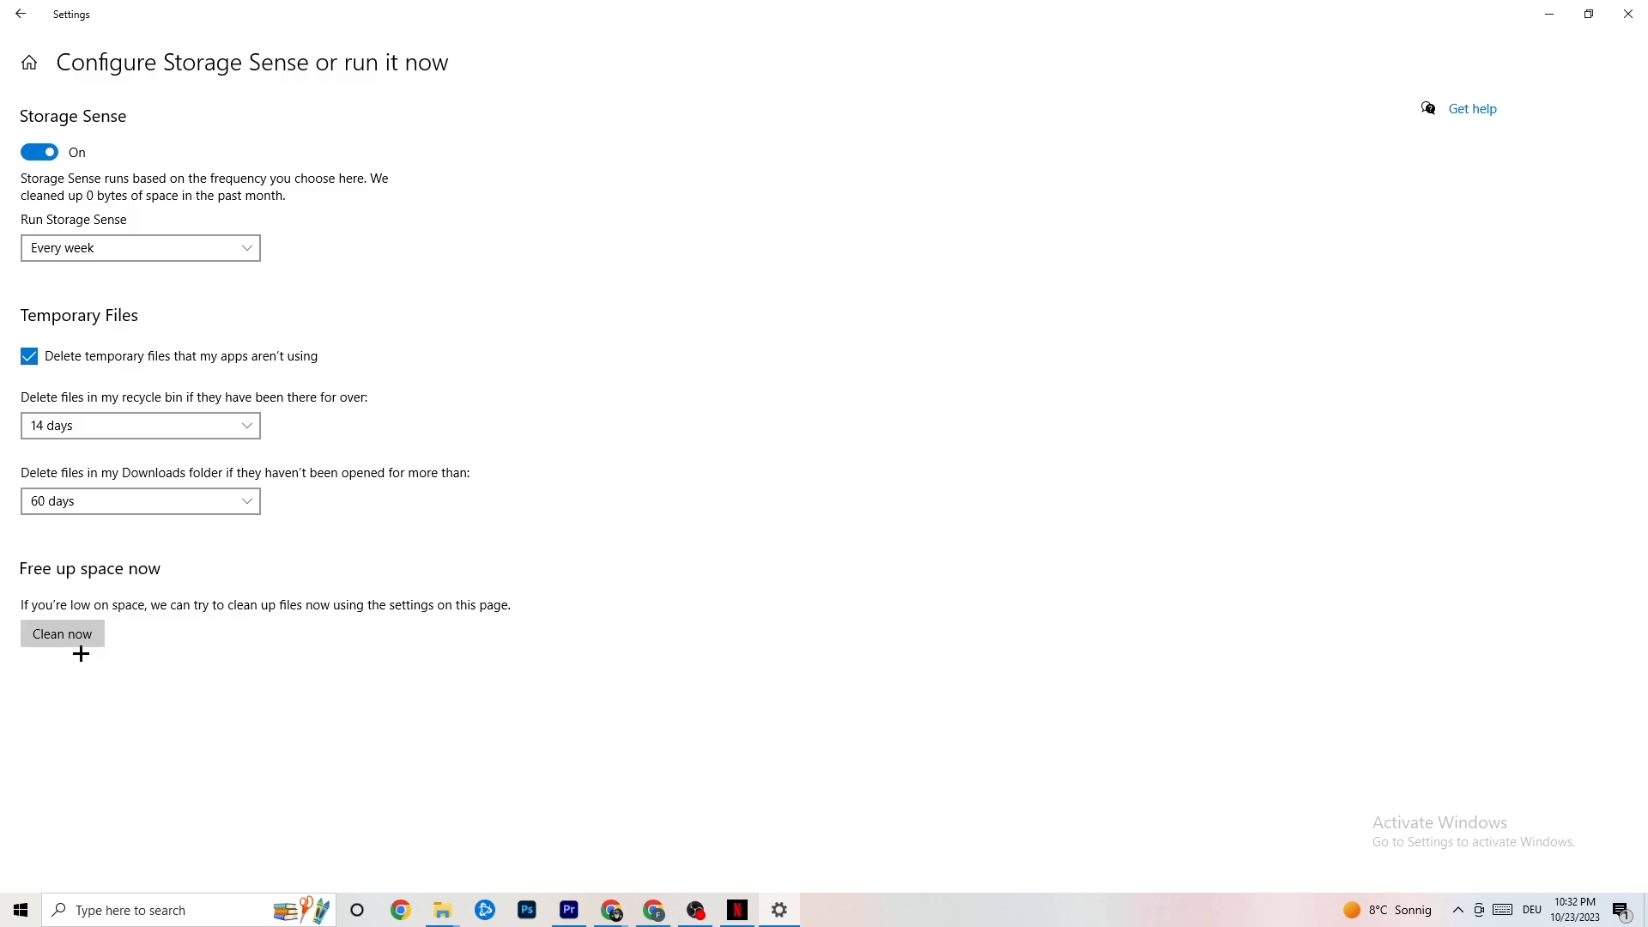
left_click(17, 11)
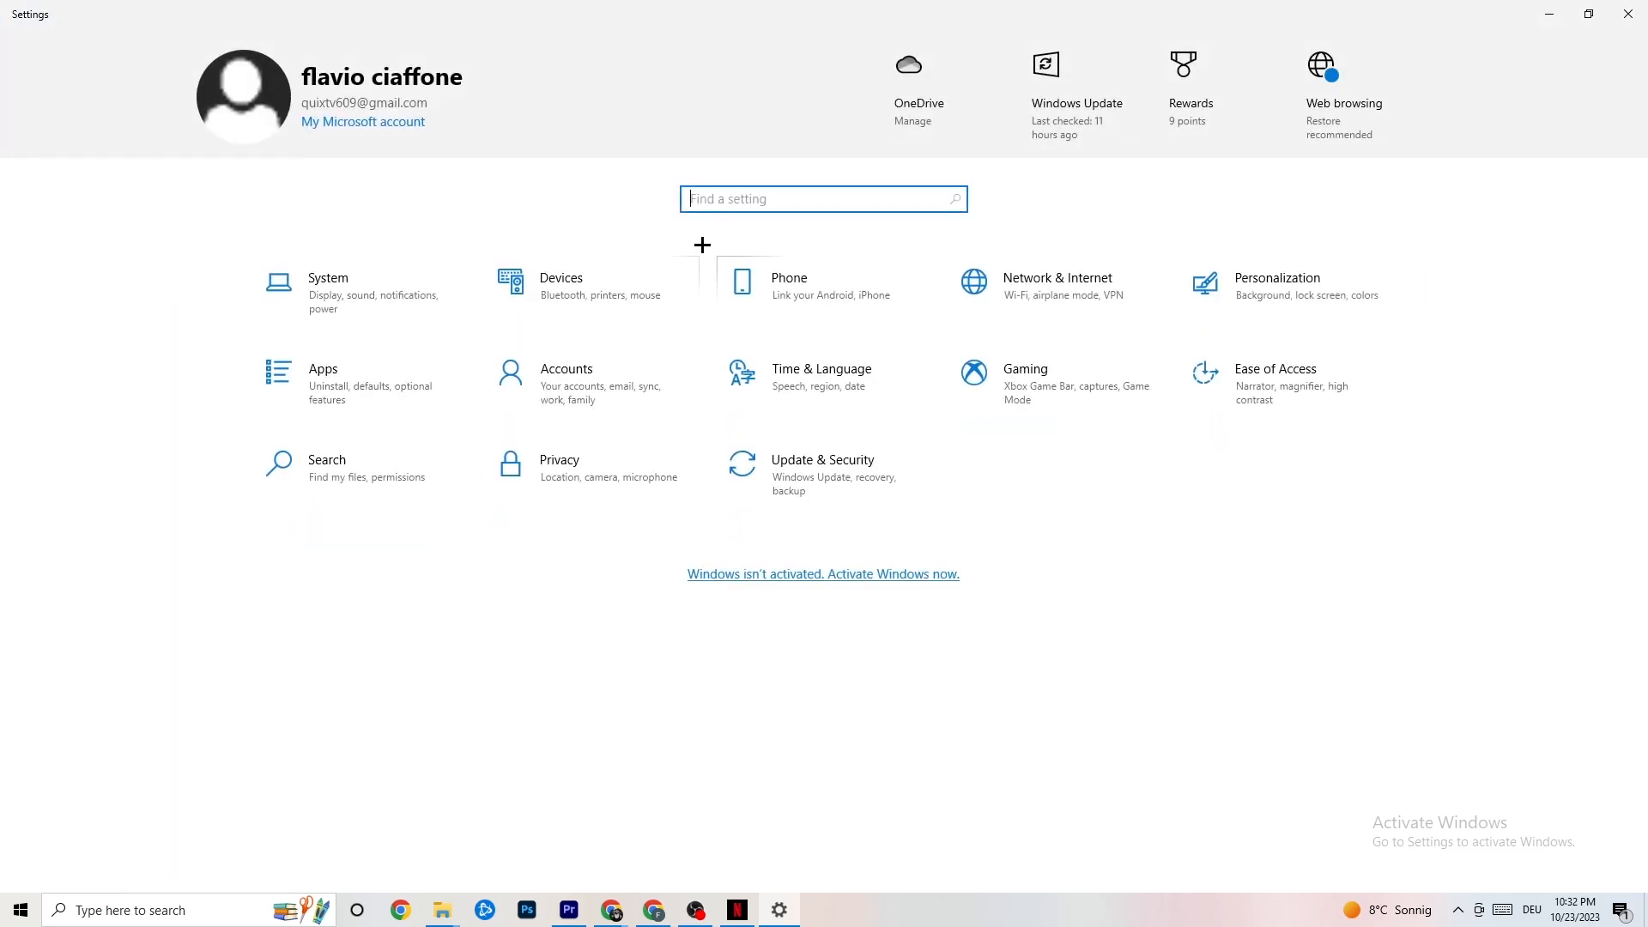
Step: Open the Gaming settings and check the Game Mode page, then return to the Settings home page
left_click(1098, 391)
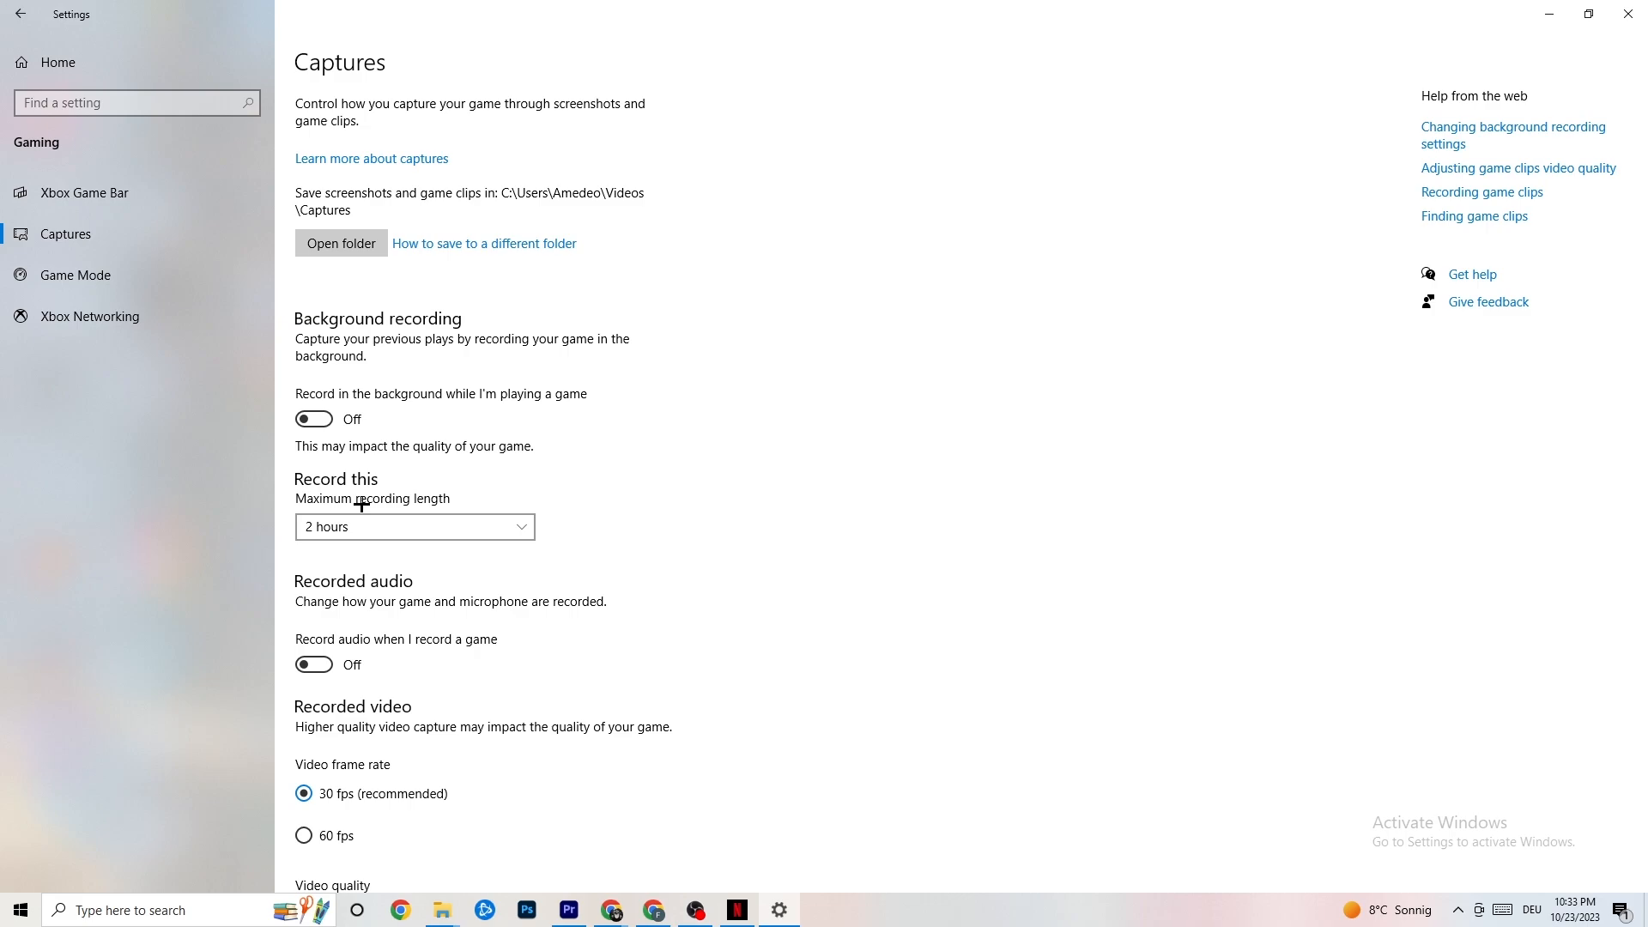
left_click(153, 289)
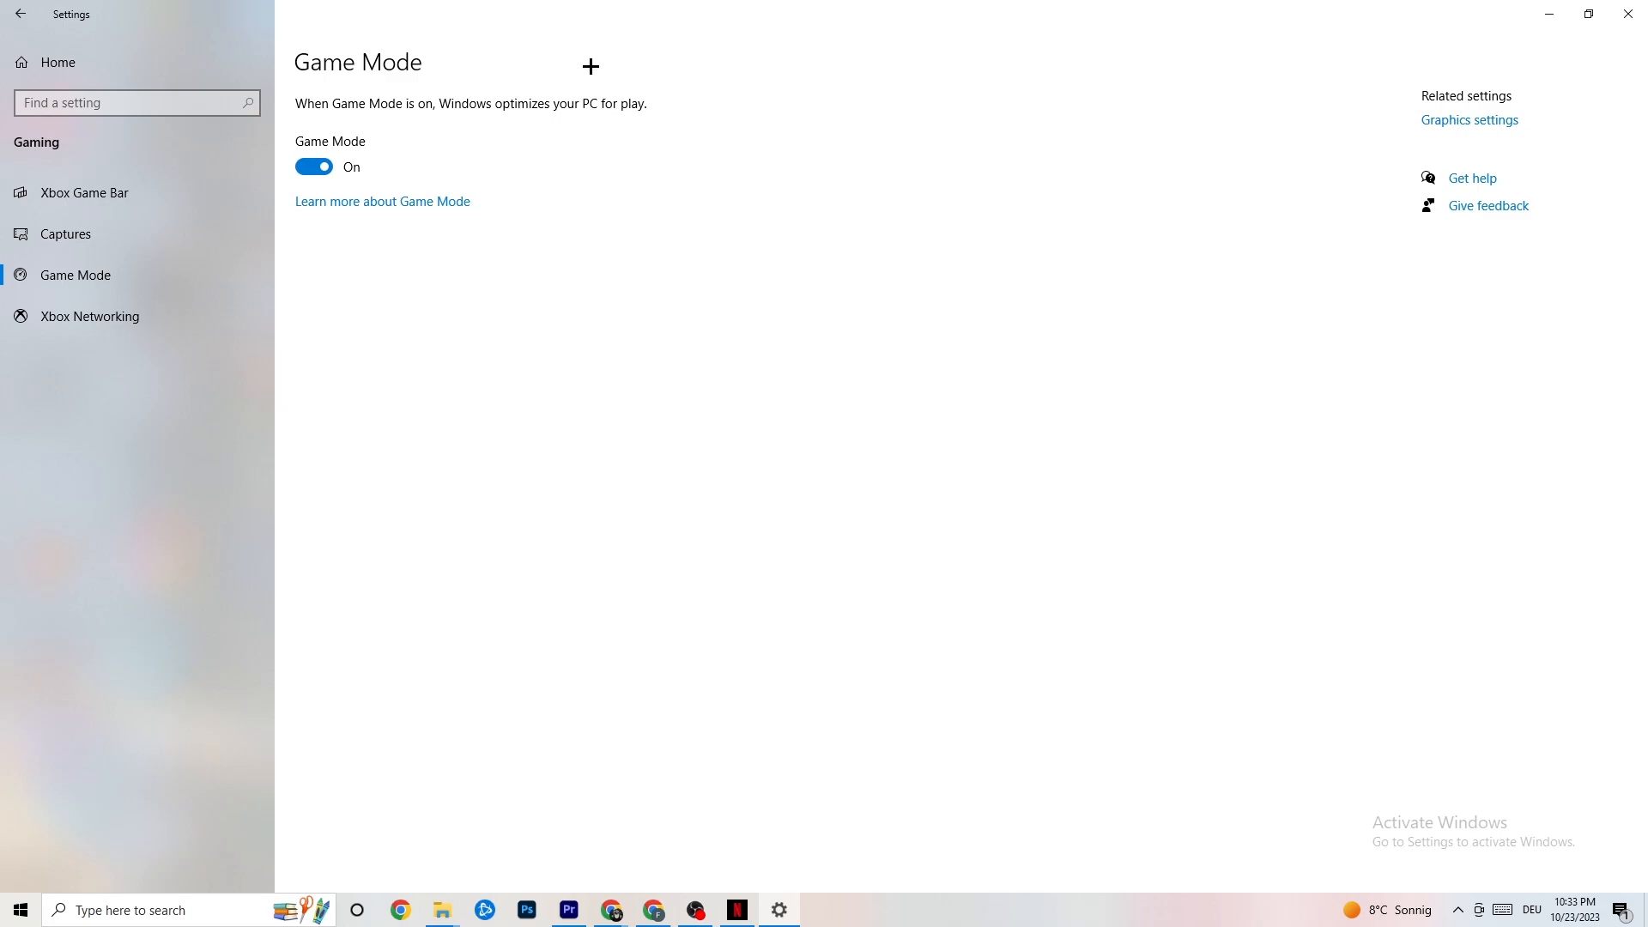
left_click(20, 14)
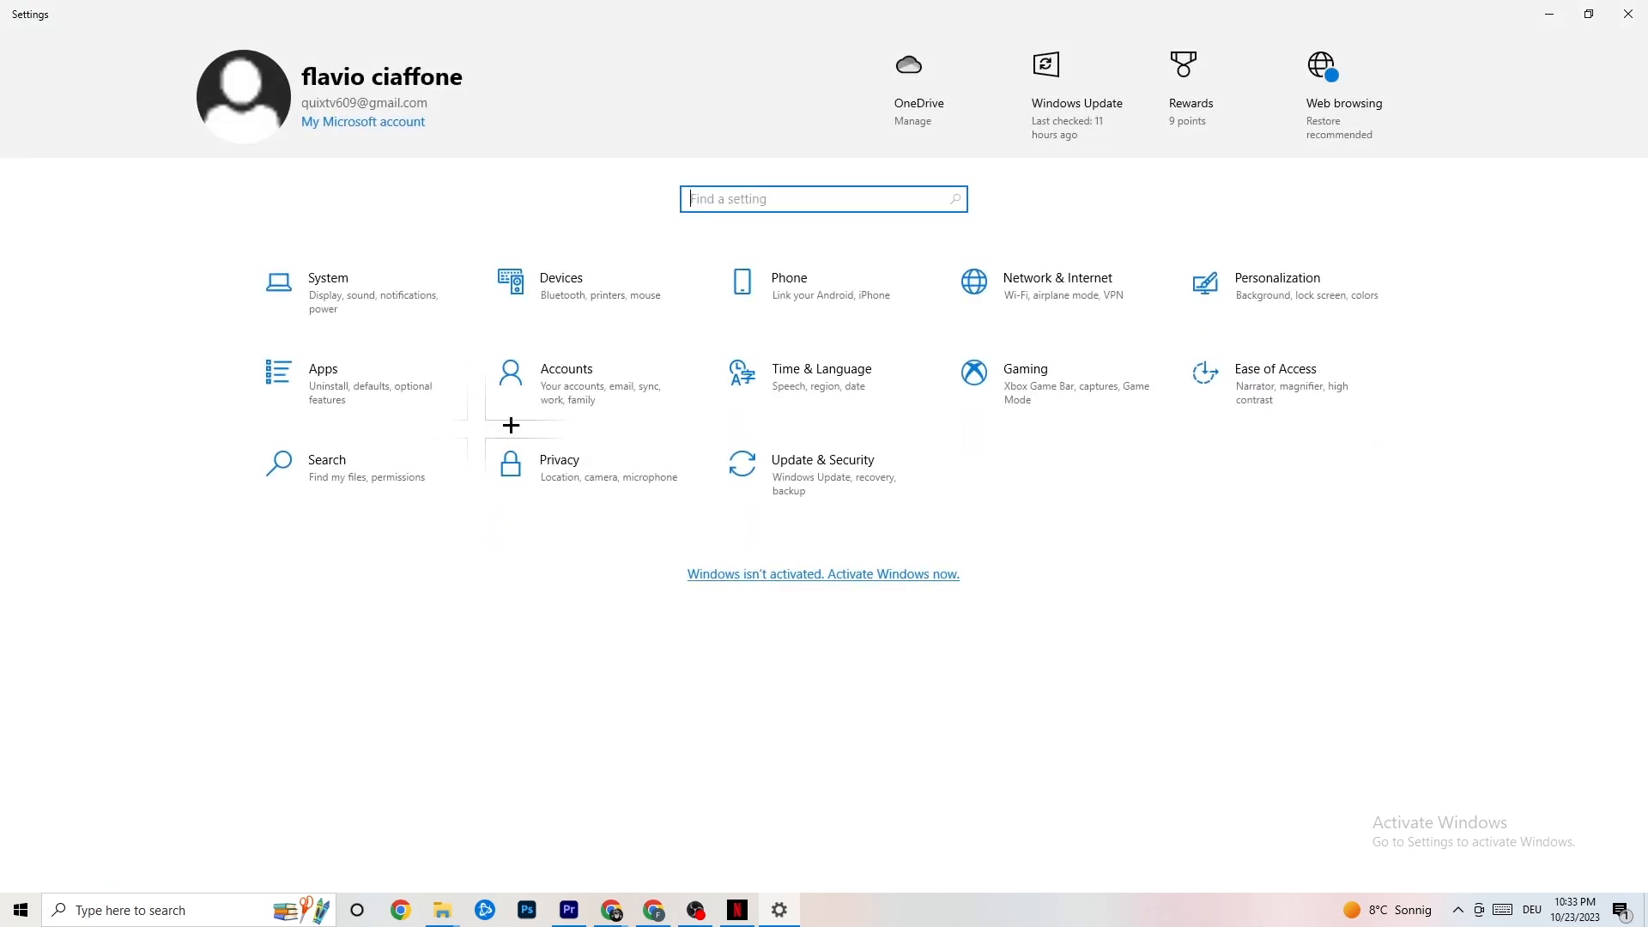
Step: Browse the Troubleshoot and Windows Update pages under Update & Security, then close Settings
left_click(861, 489)
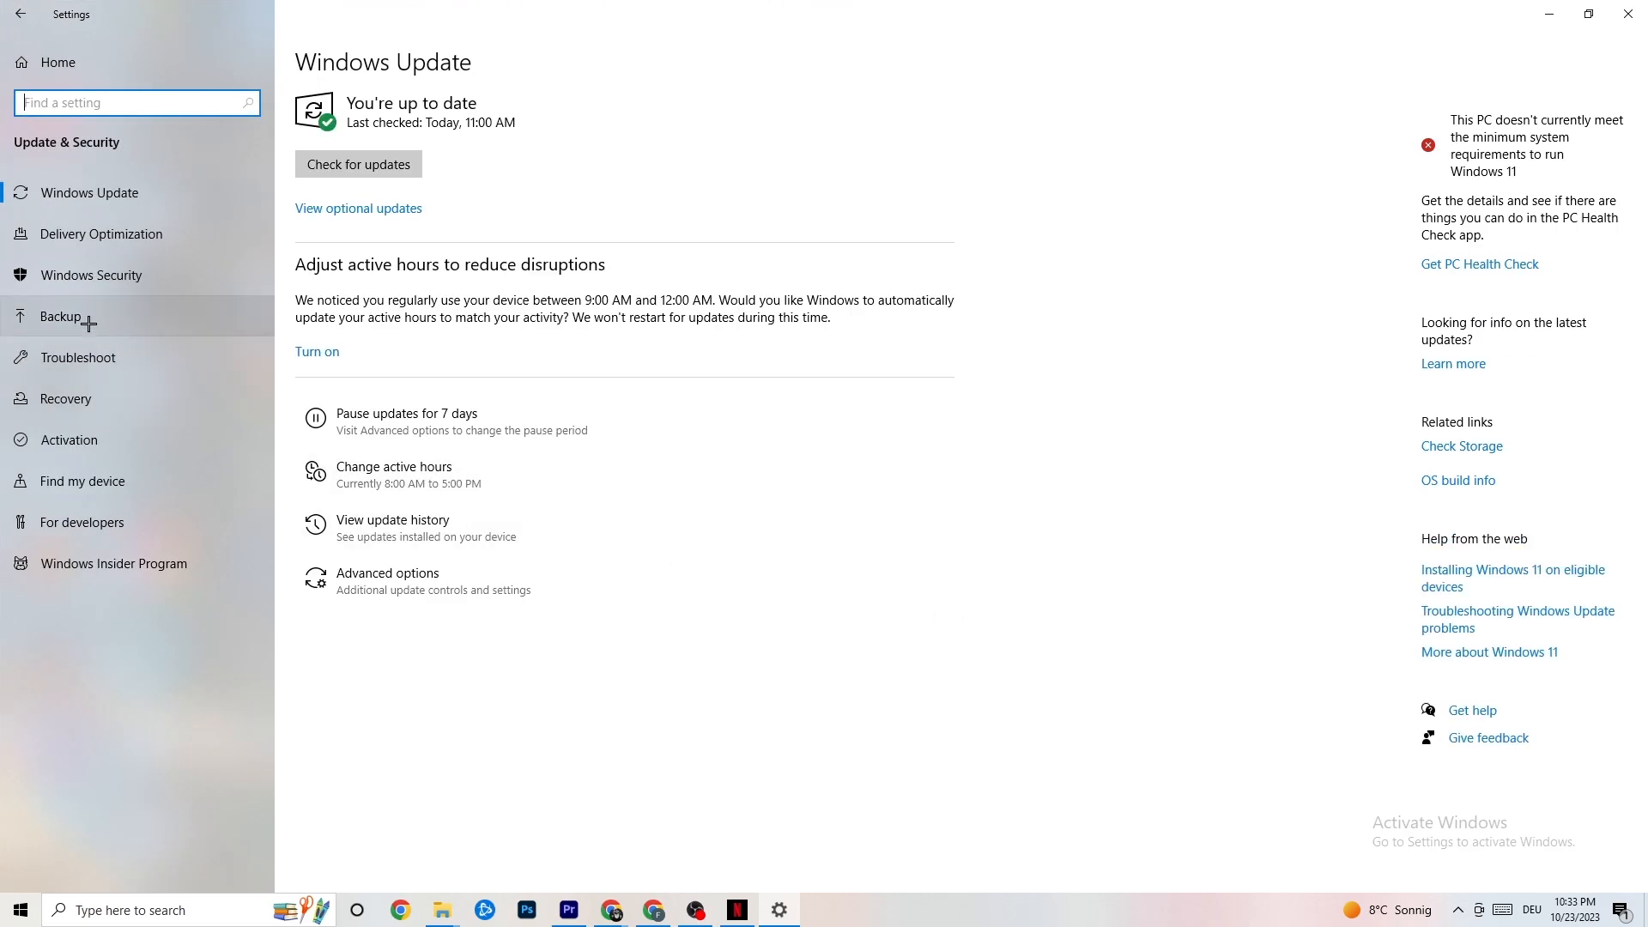
left_click(96, 352)
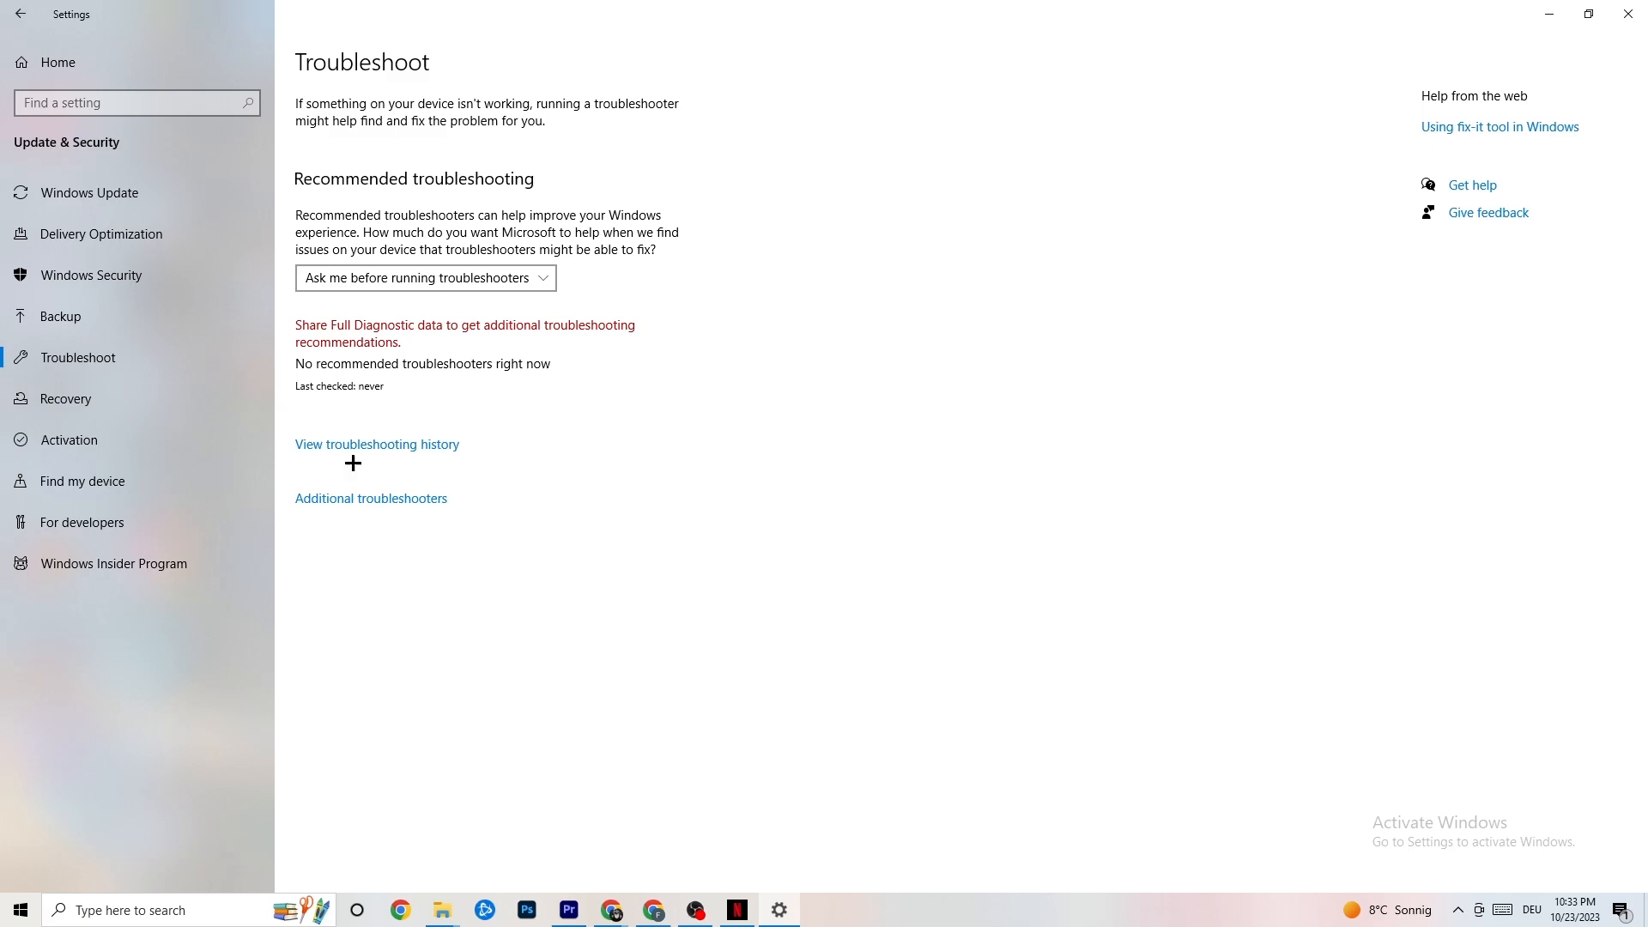
left_click(129, 199)
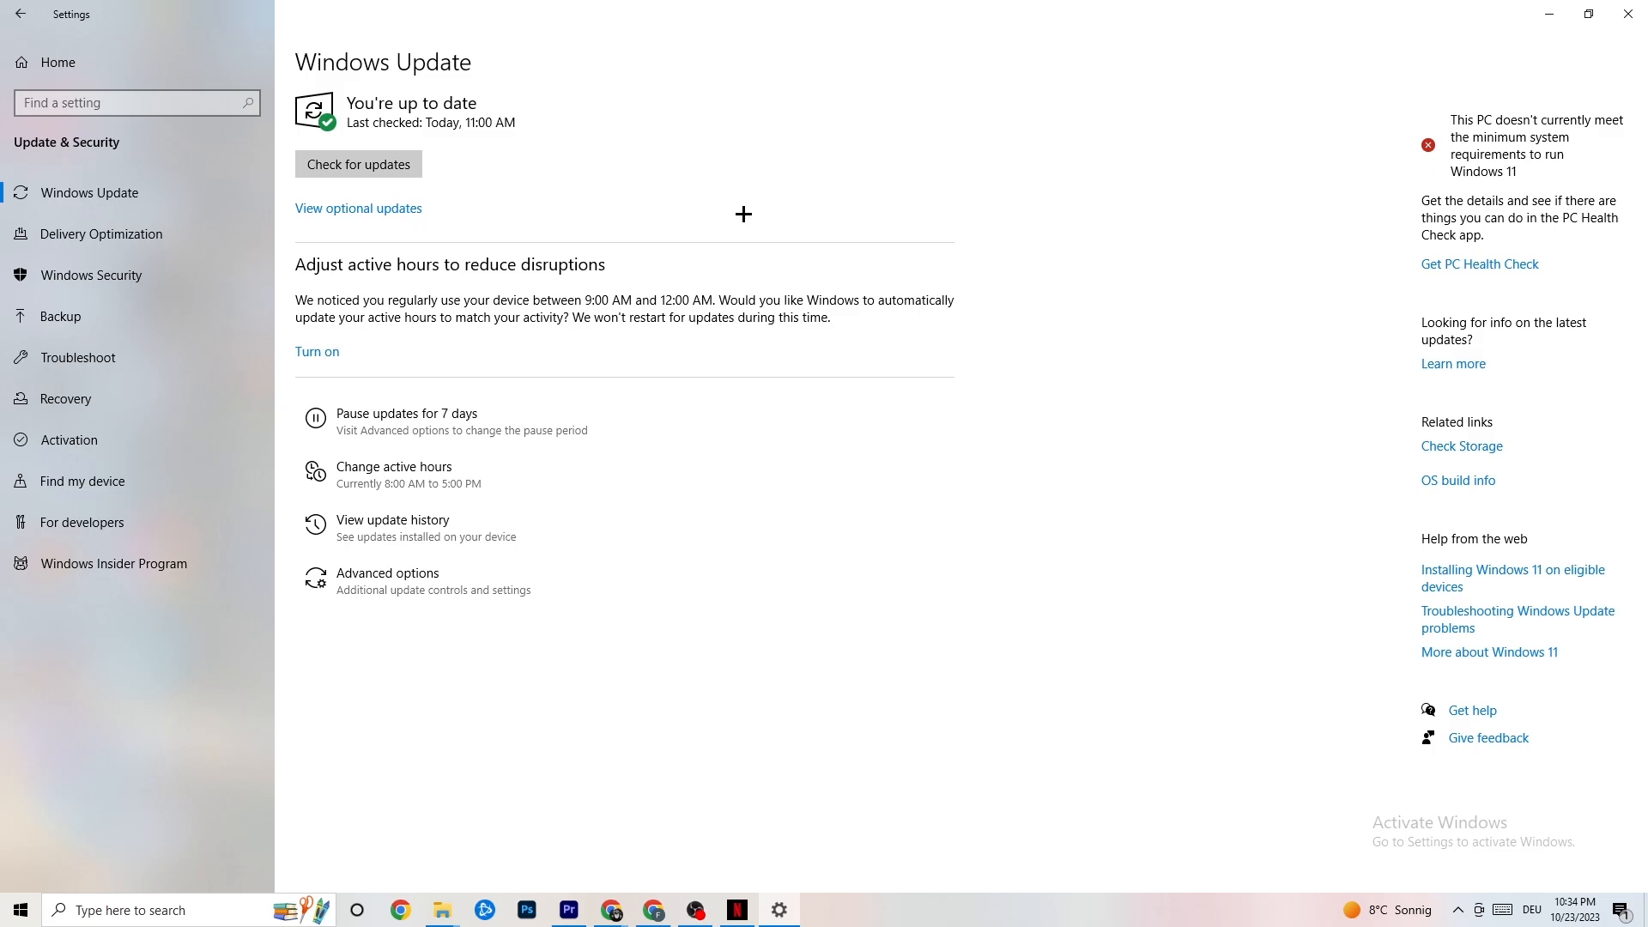
left_click(1611, 18)
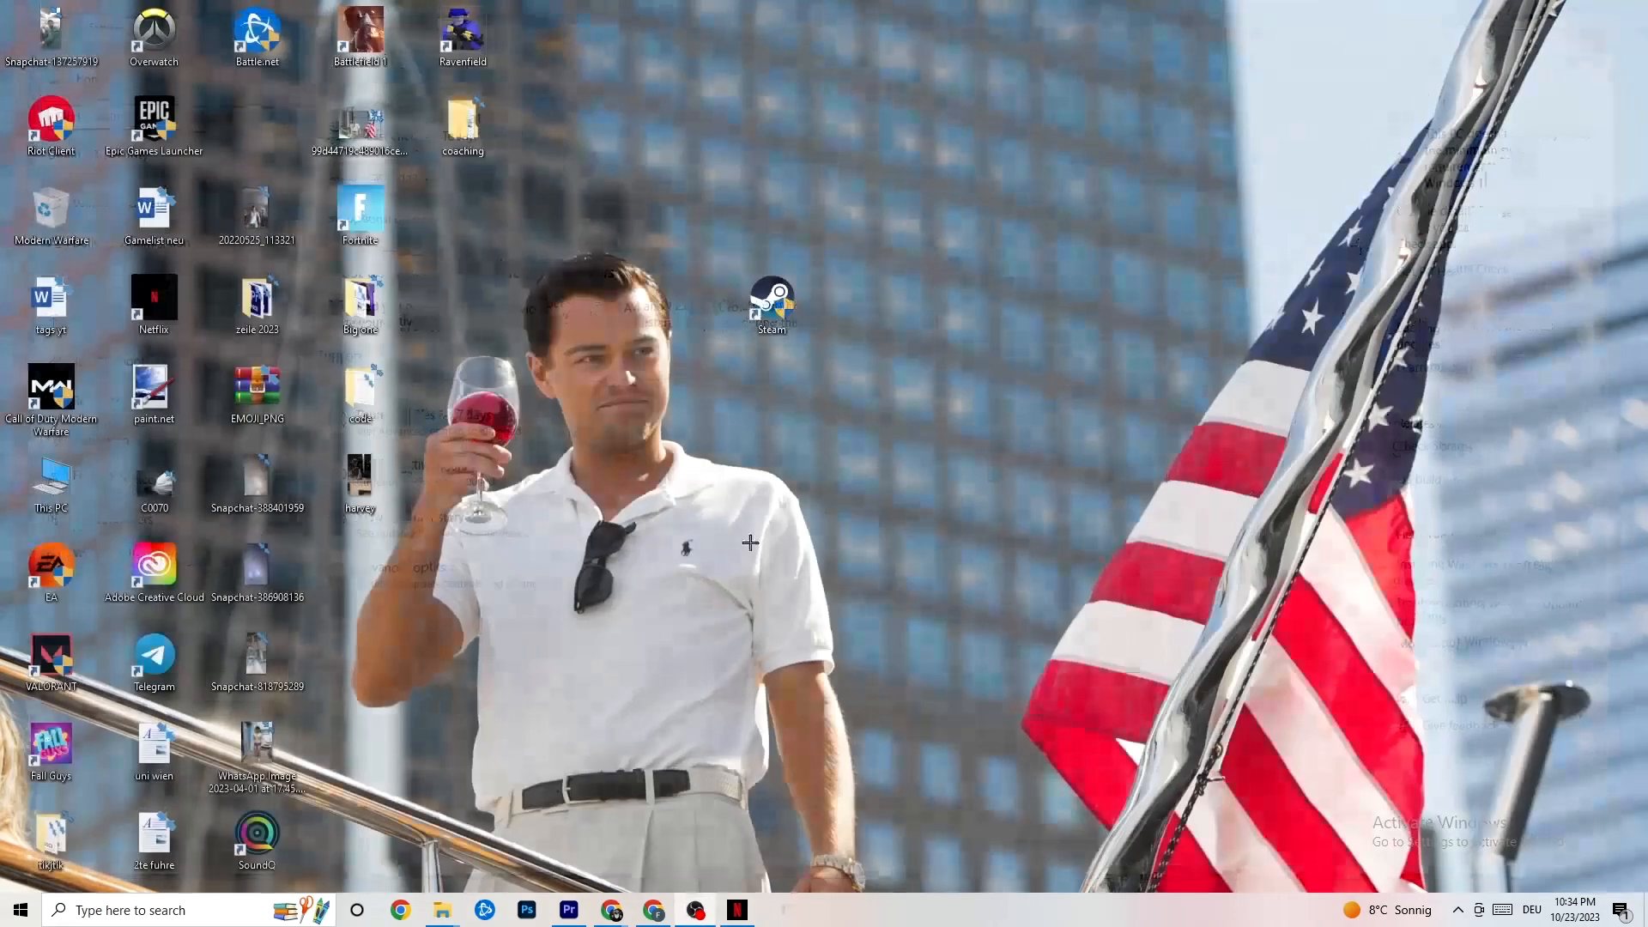